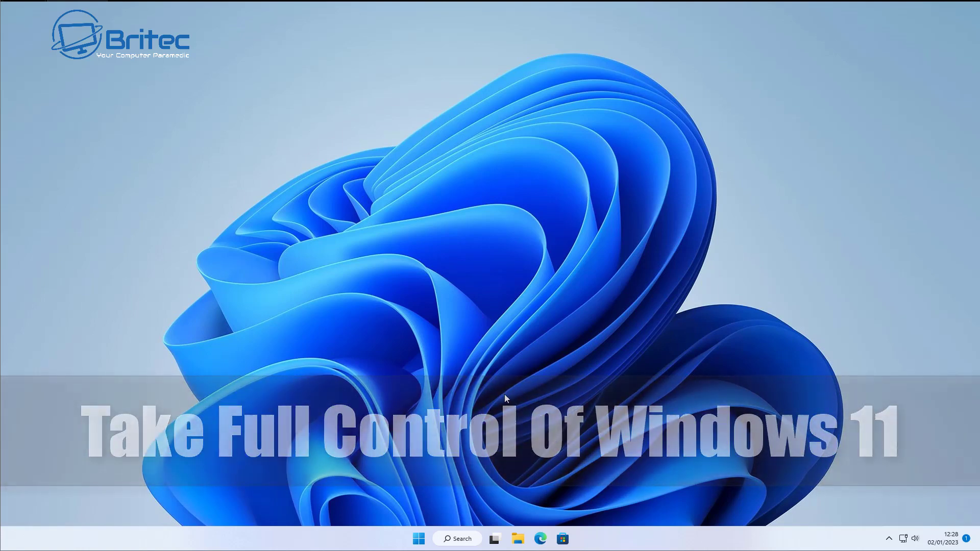
Search 'gpedit' from the Start menu and open the Edit group policy result
click(419, 539)
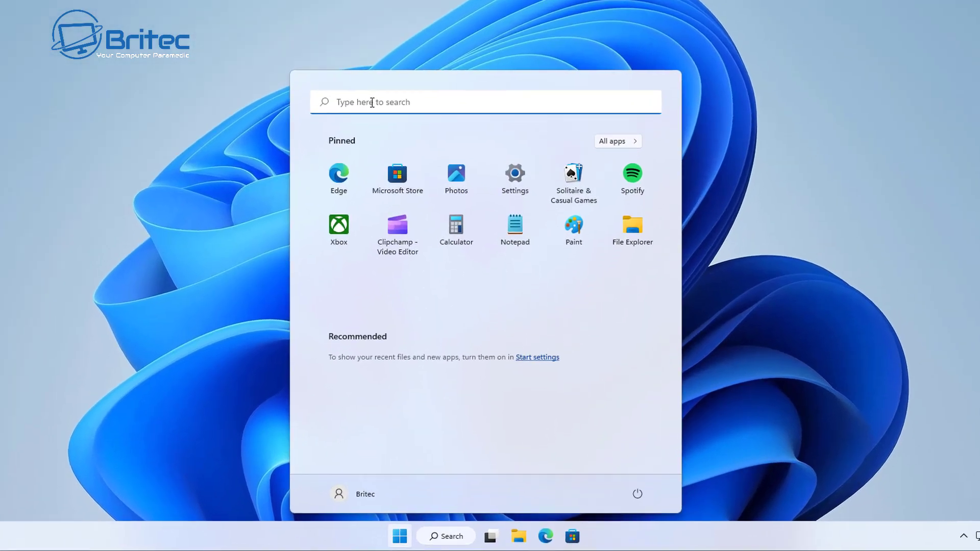
click(412, 173)
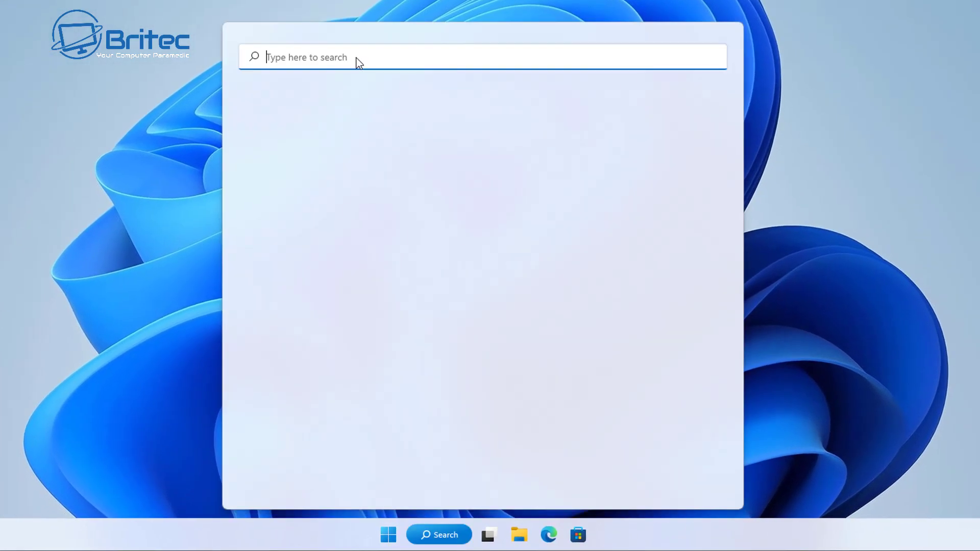
text(gpedit)
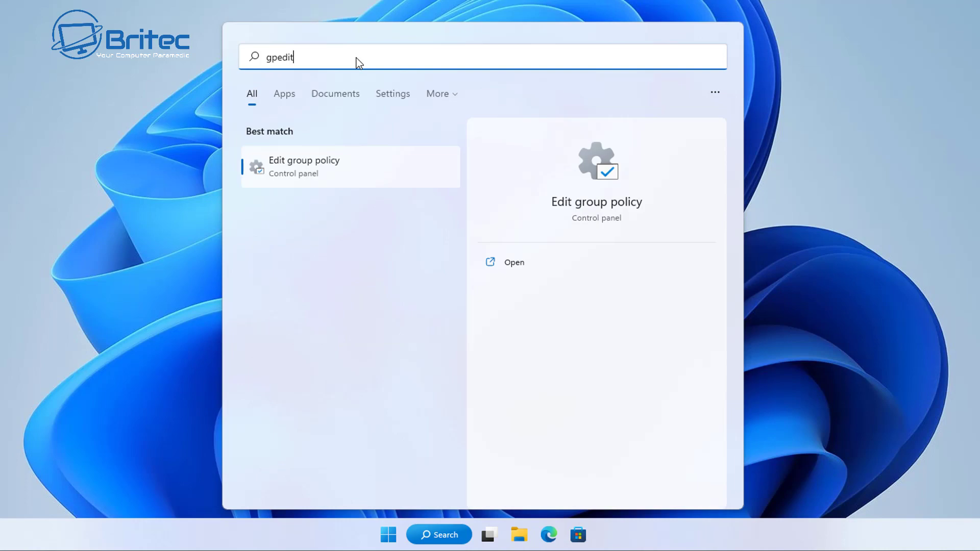
click(322, 167)
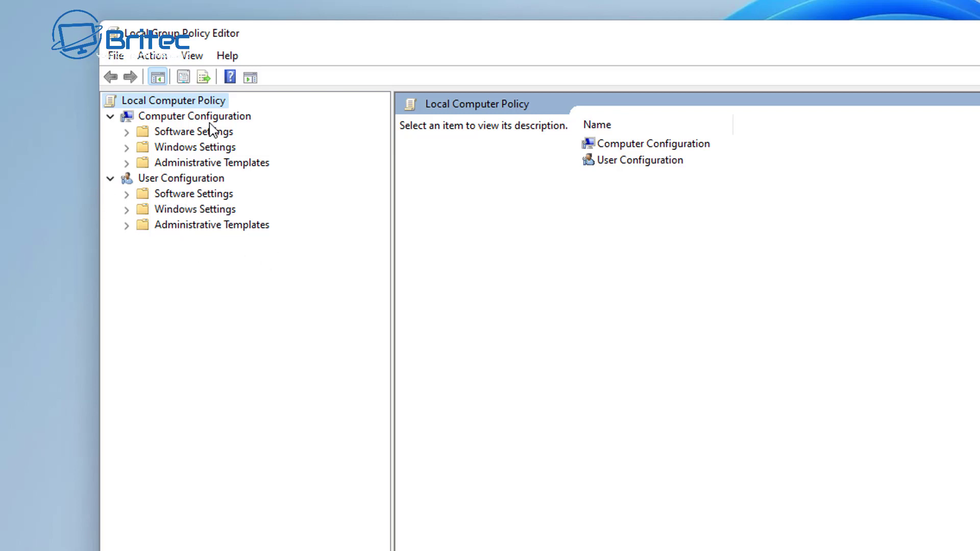
Expand User Configuration > Administrative Templates > Control Panel and select 'Prohibit access to Control Panel and PC settings'
click(182, 118)
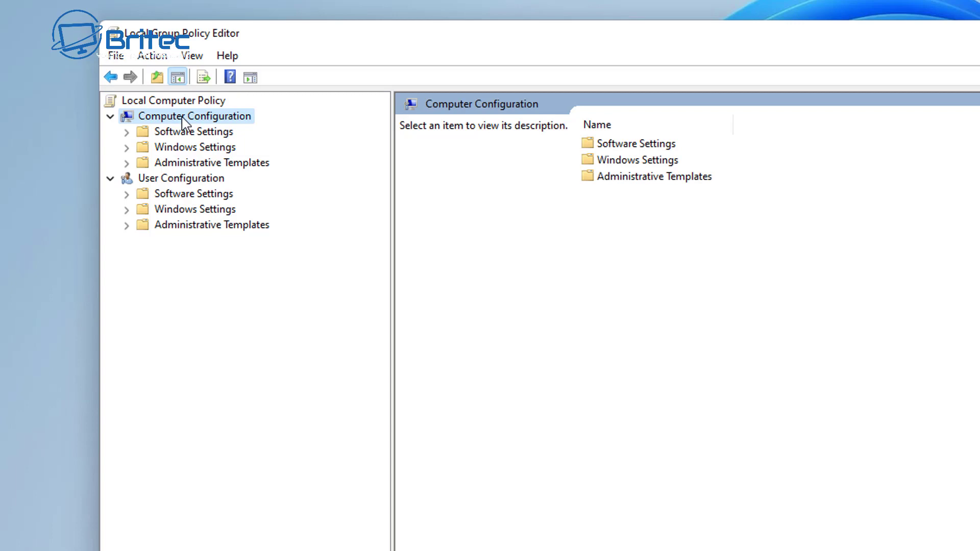
click(187, 182)
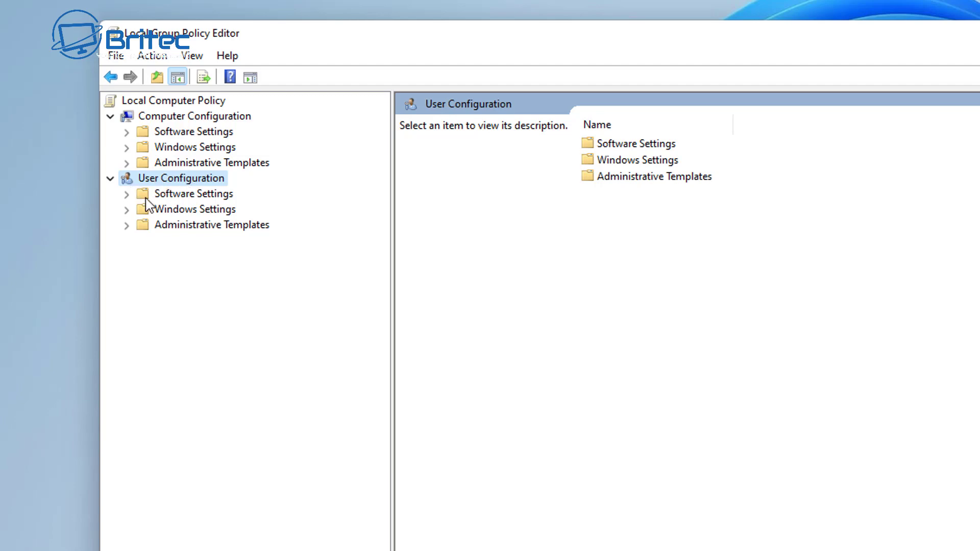
click(188, 229)
click(126, 226)
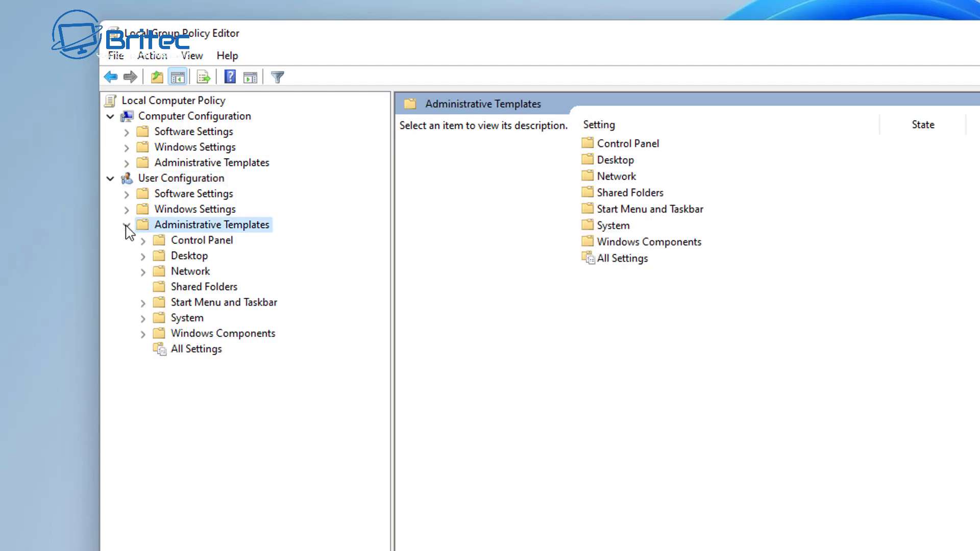
click(190, 243)
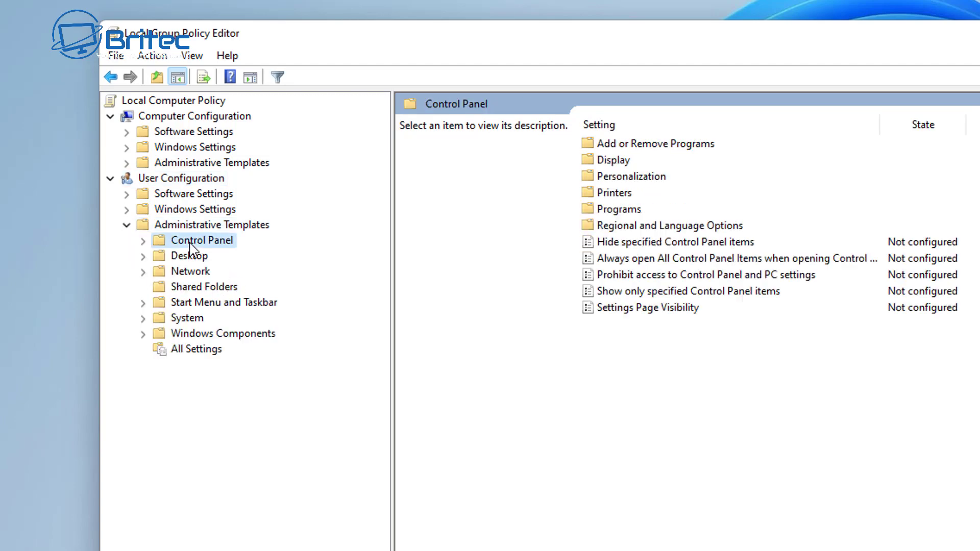
click(143, 241)
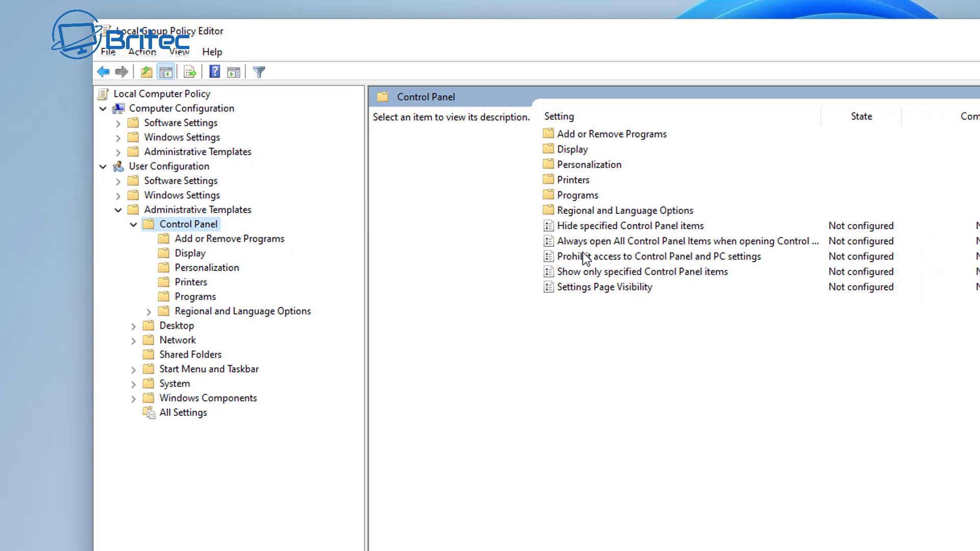
click(644, 260)
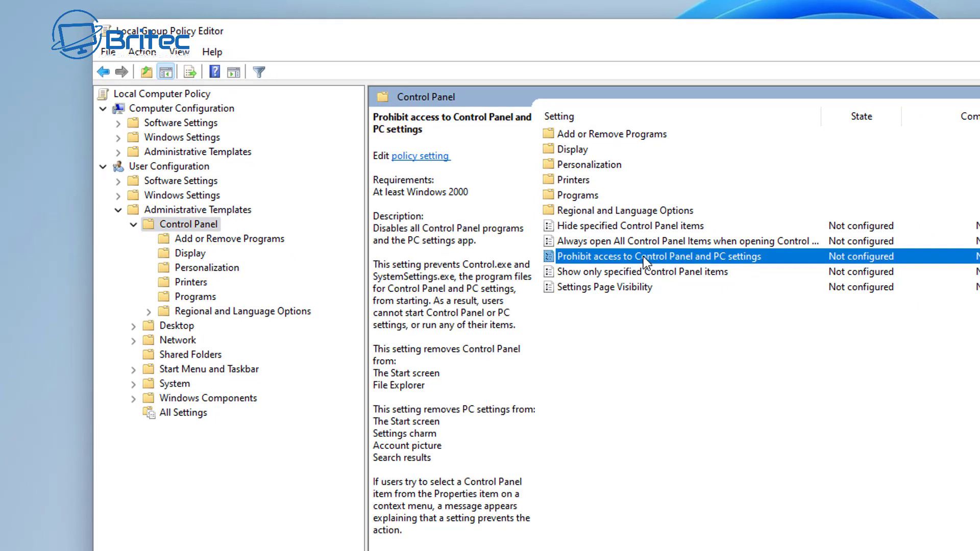
Set 'Prohibit access to Control Panel and PC settings' to Enabled and apply it
double_click(643, 256)
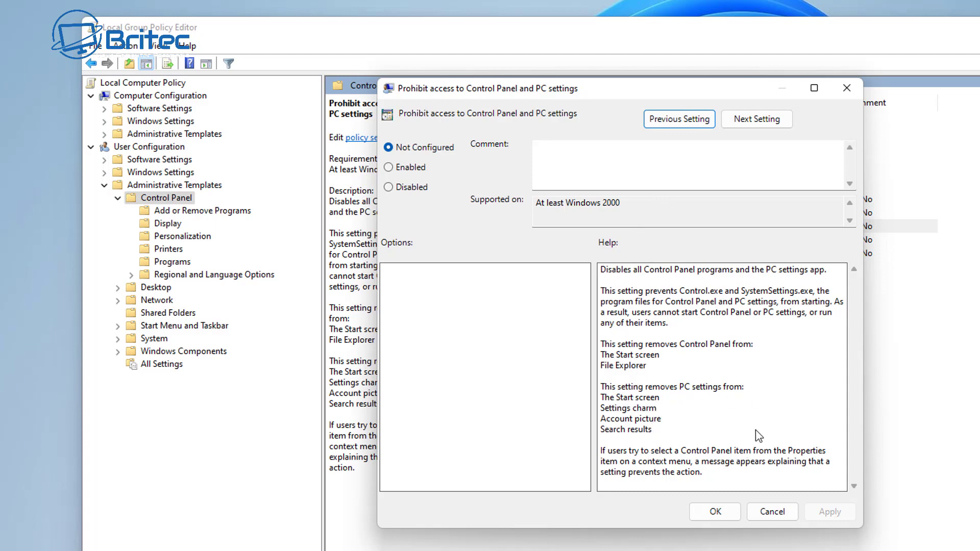
click(388, 168)
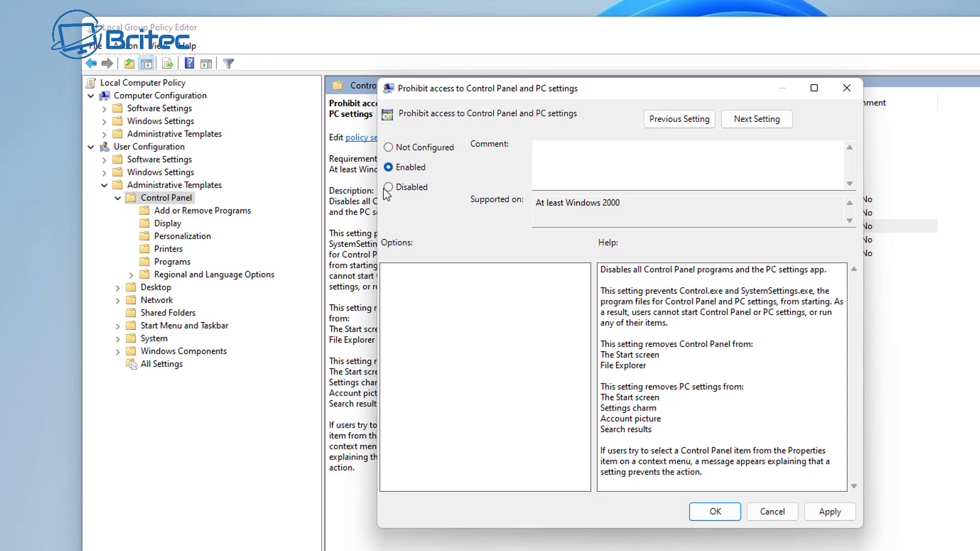
click(394, 149)
click(392, 171)
click(829, 512)
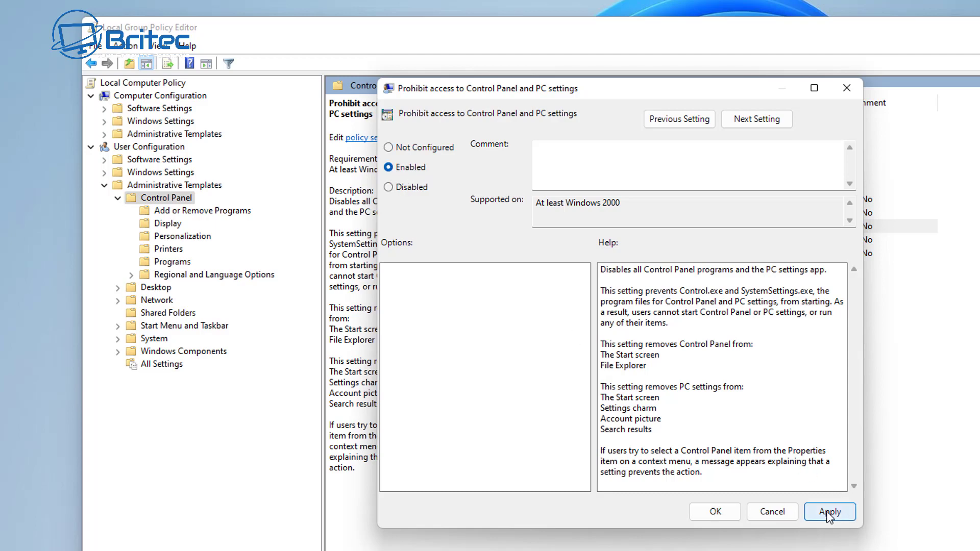
click(717, 513)
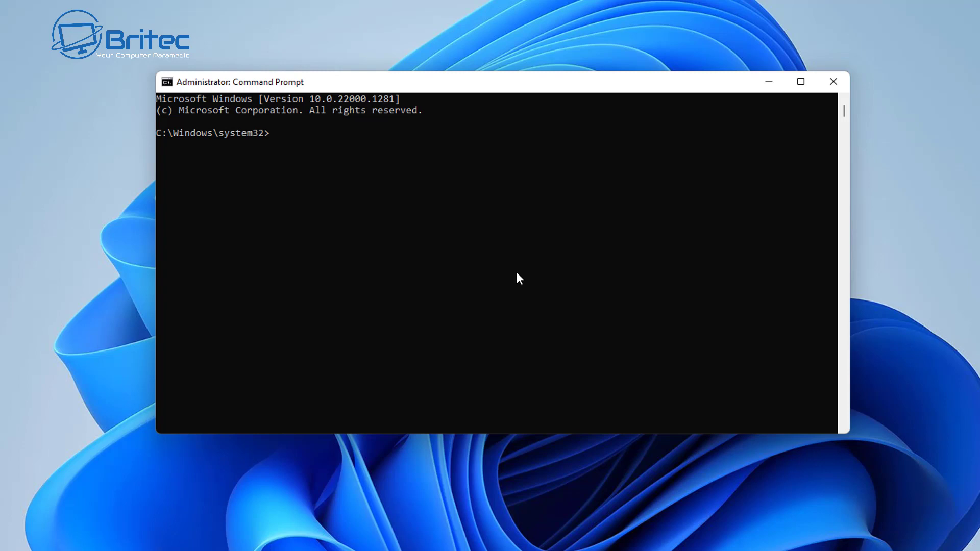
Run gpupdate /force in Command Prompt to refresh group policy
text(gpupdate /force)
key(Return)
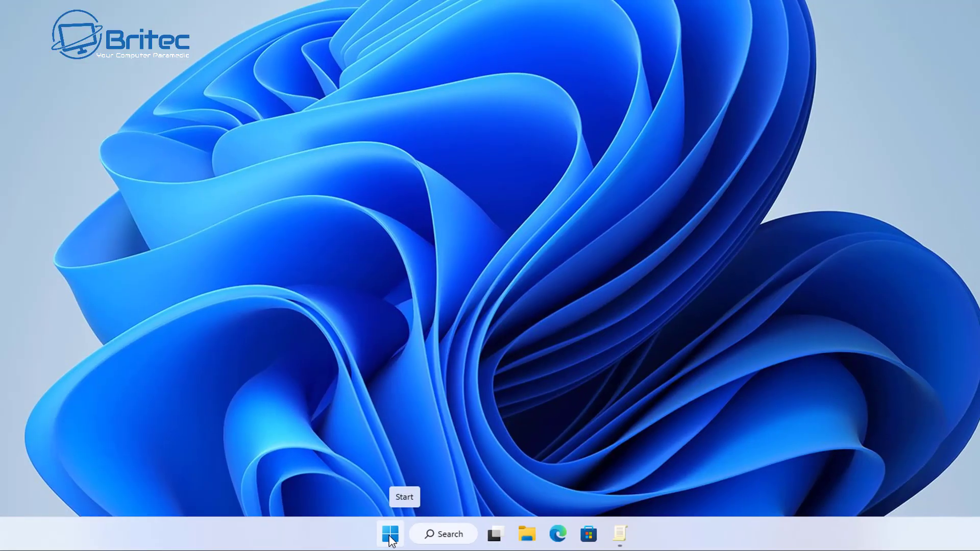
Try launching Control Panel from Start search and dismiss the restrictions error
click(383, 531)
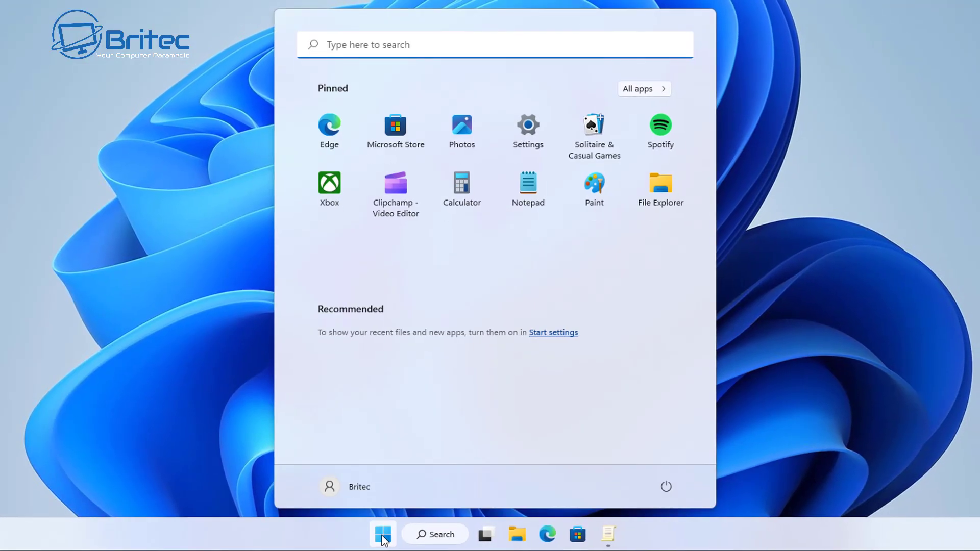
text(control)
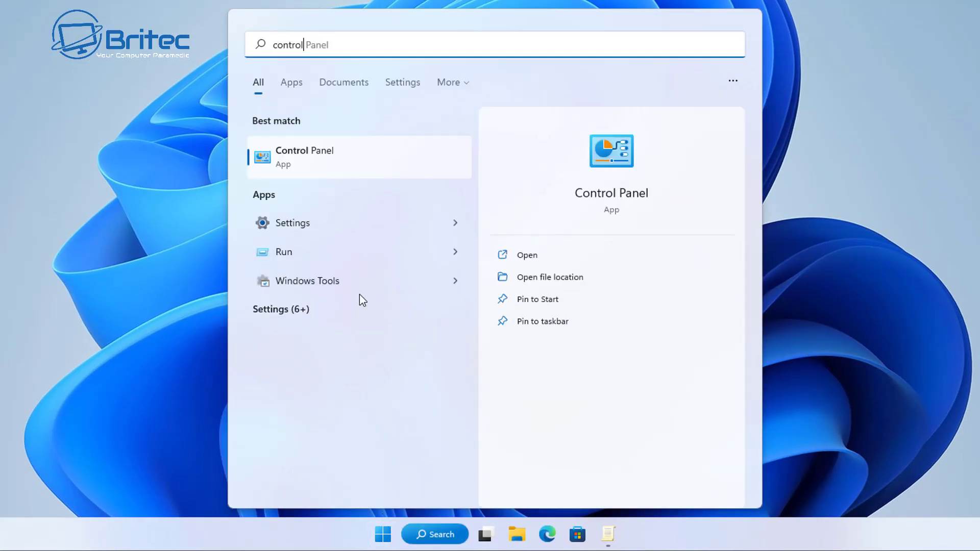
click(324, 155)
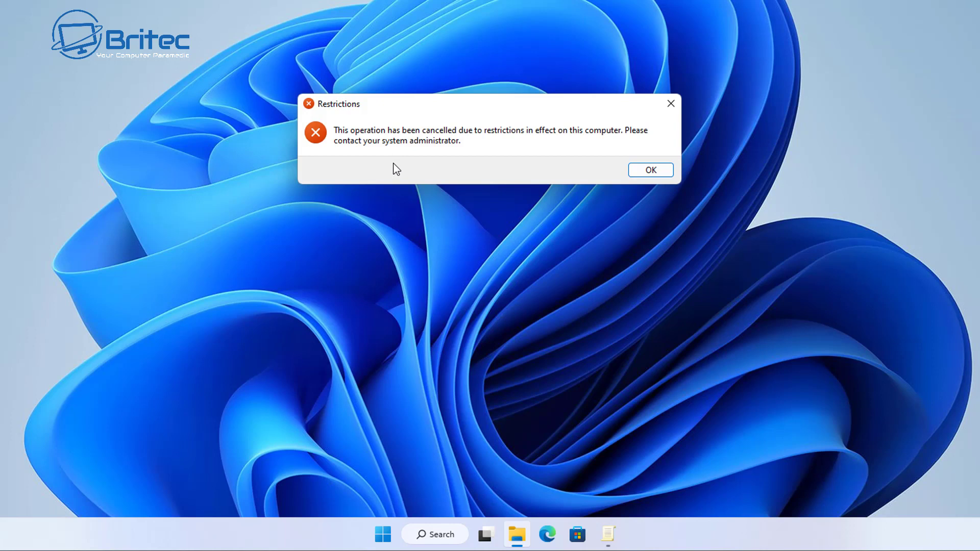
click(648, 177)
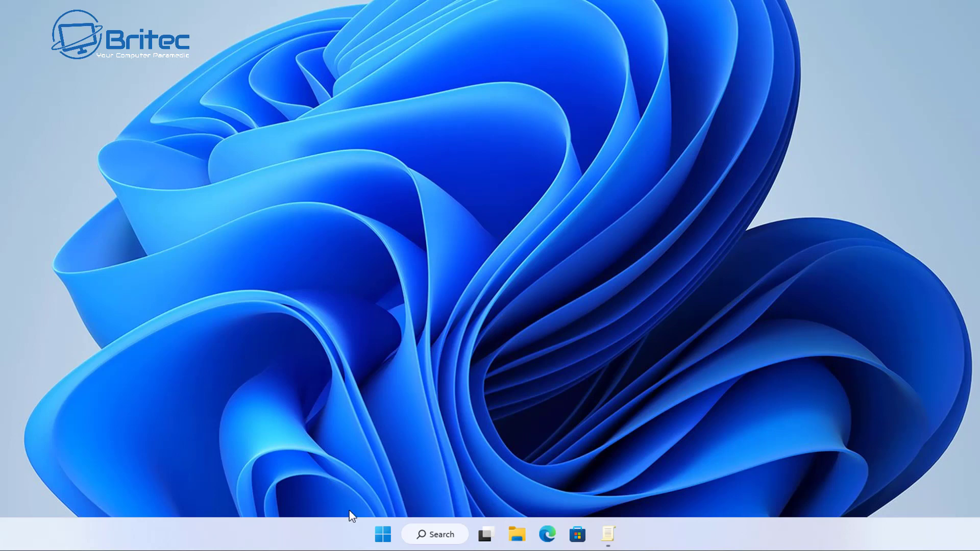
Try running 'control' from the Win+X Run dialog and dismiss the restrictions error
click(382, 534)
click(382, 534)
right_click(382, 534)
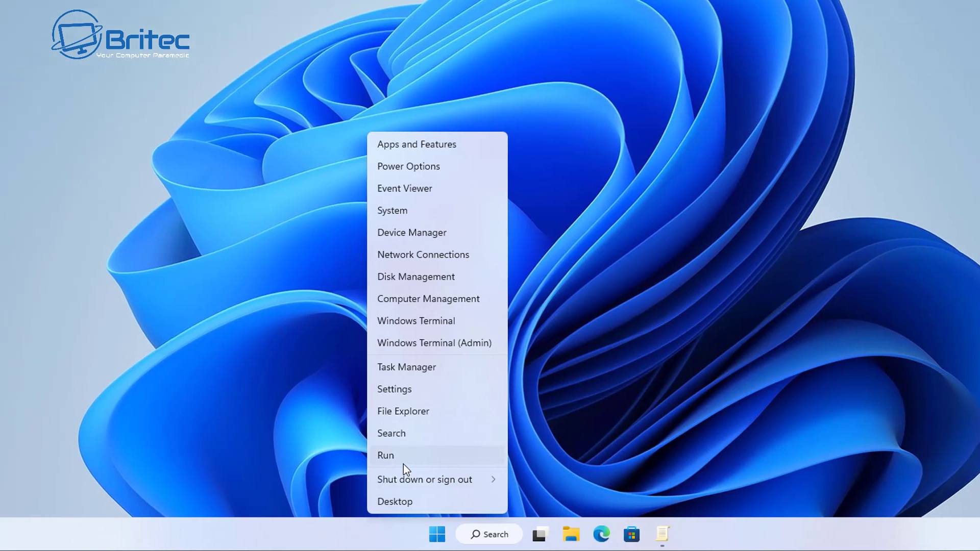
click(347, 457)
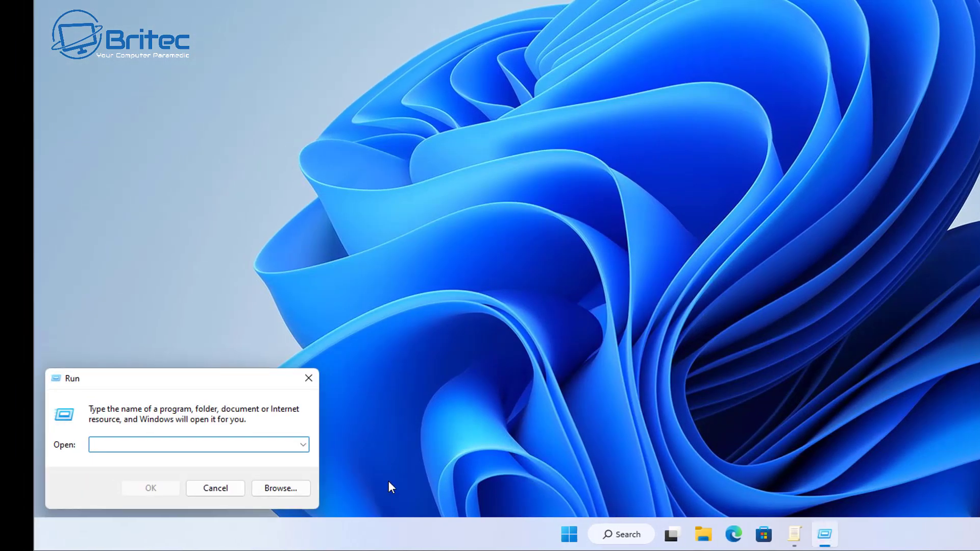
text(control)
key(Return)
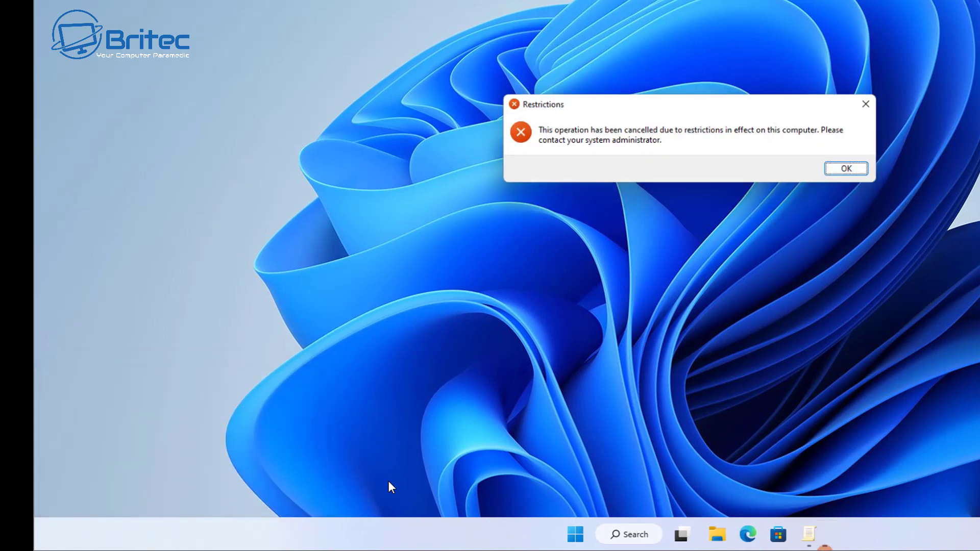
click(852, 170)
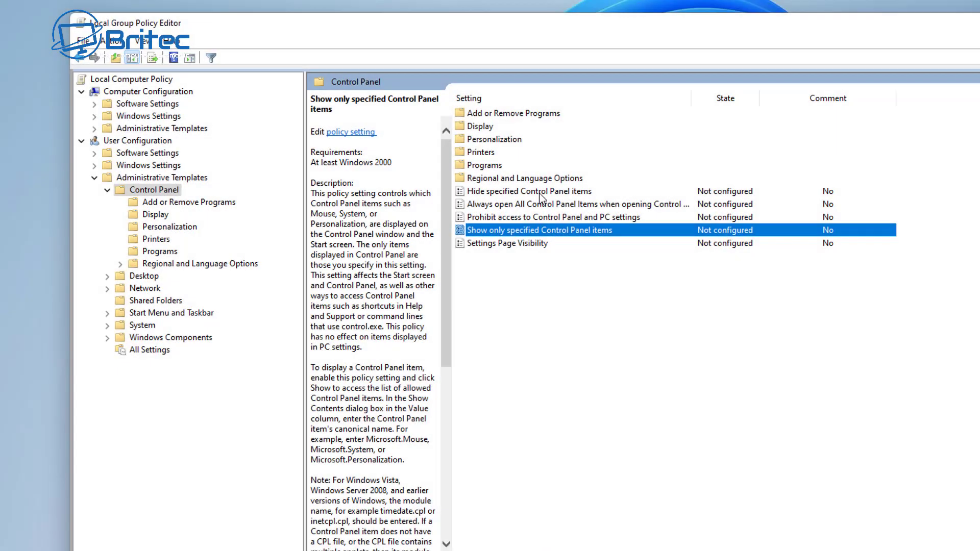
Enable 'Hide specified Control Panel items' and bring up its empty Show Contents list
click(515, 191)
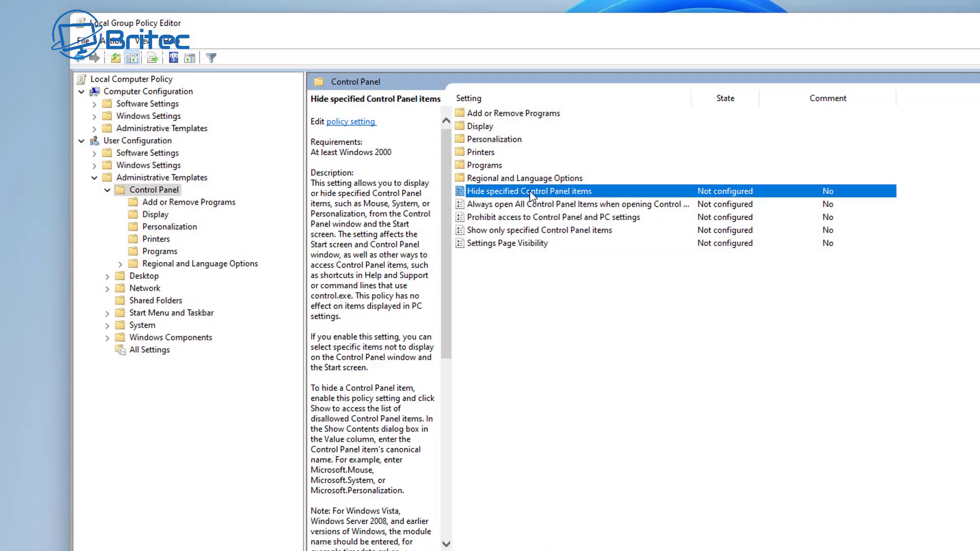
double_click(551, 190)
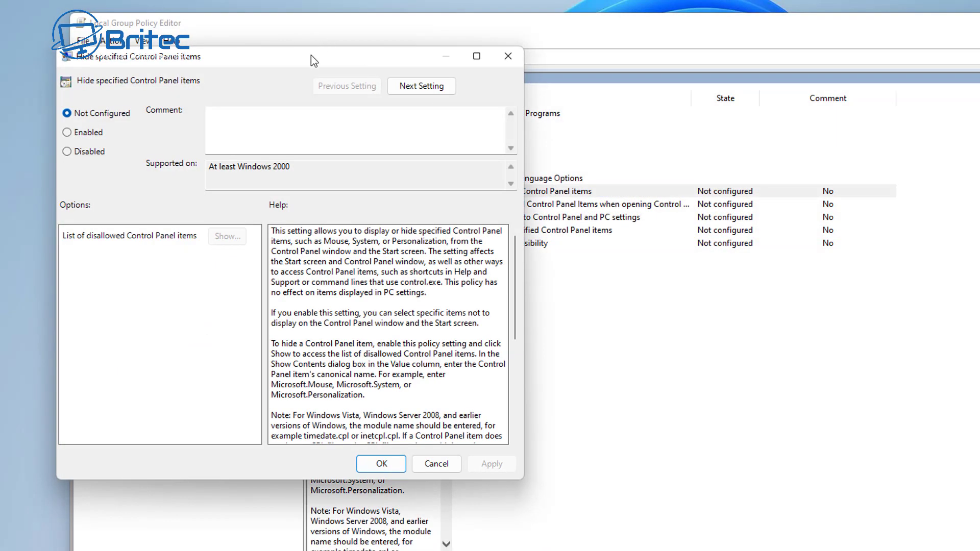
drag(310, 55, 591, 93)
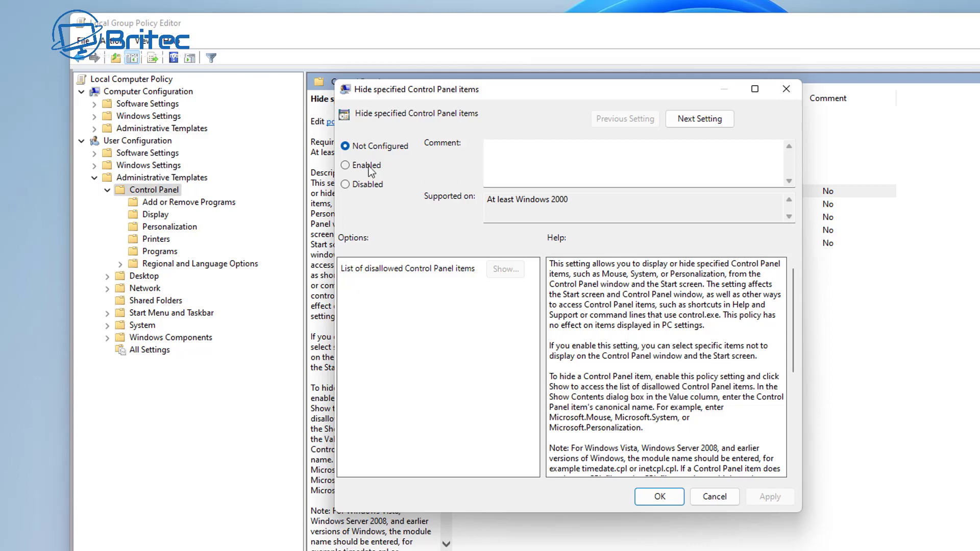
click(355, 168)
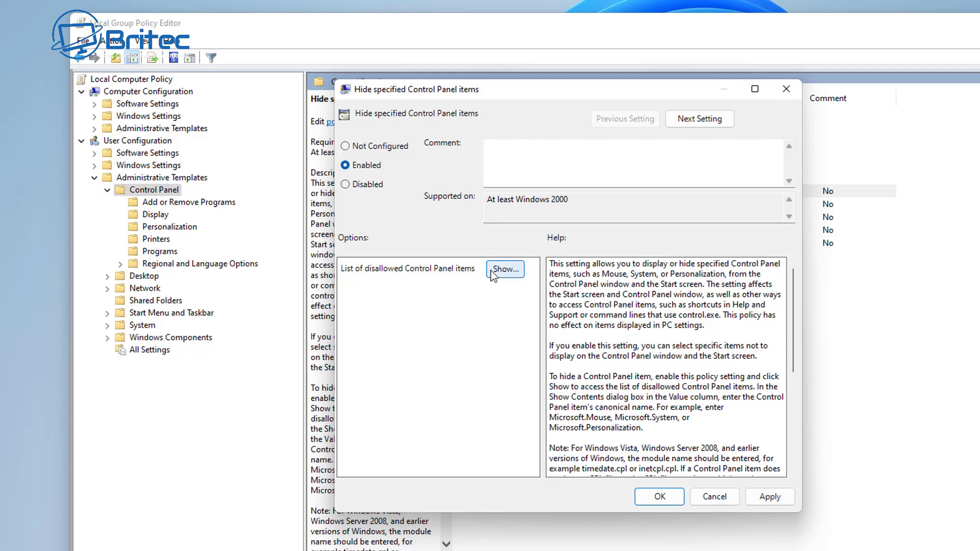
click(505, 270)
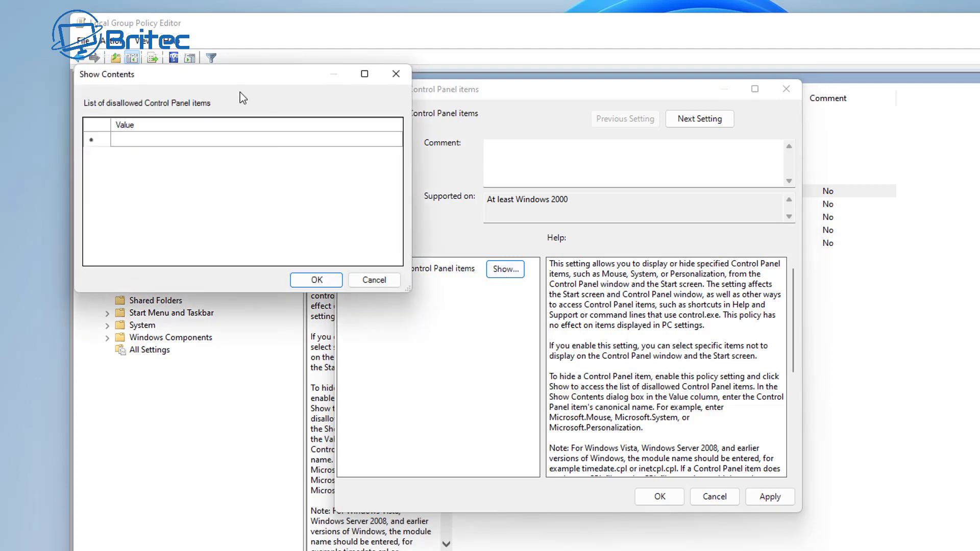
drag(237, 78, 549, 190)
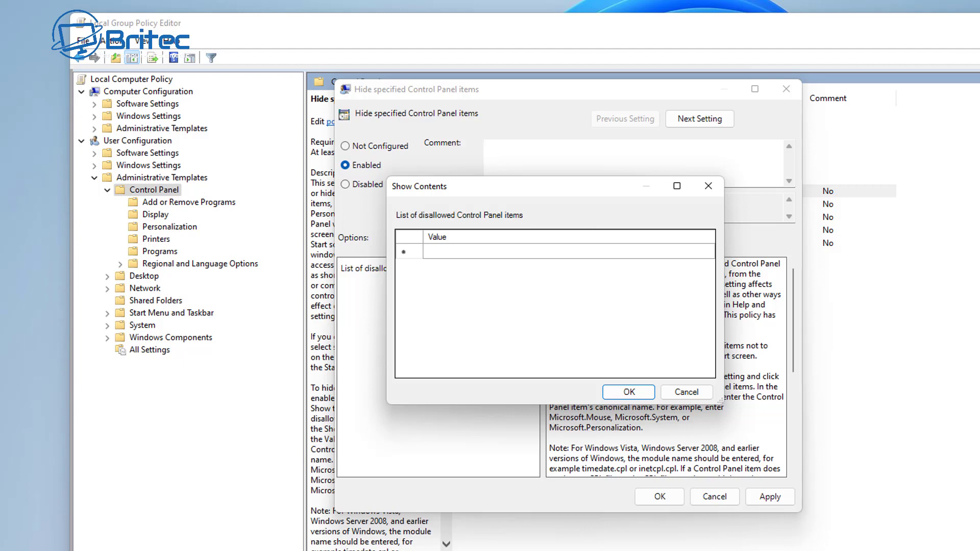
Add Microsoft.ProgramsAndFeatures to the disallowed items list and save the policy as Enabled
click(443, 251)
text(Micr)
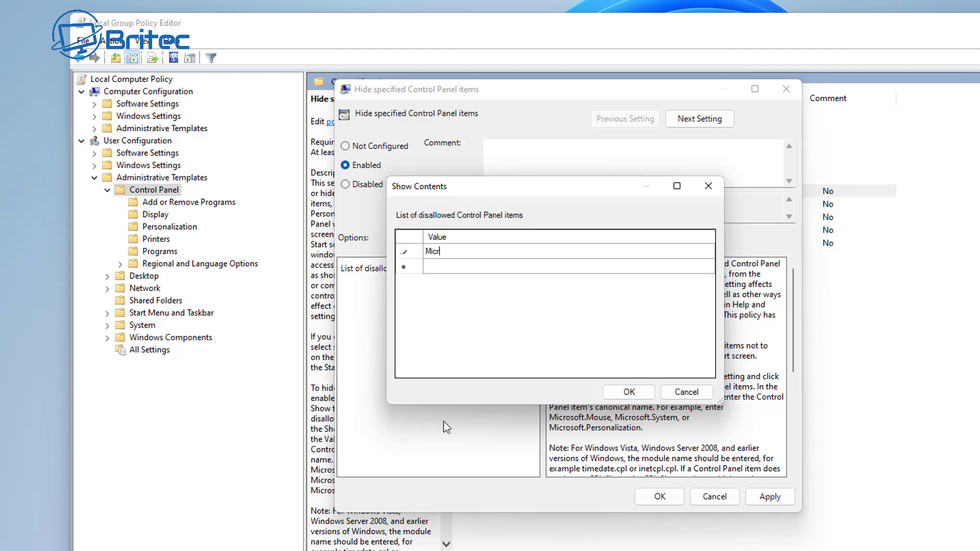
text(osoft.ProgramsAndFeatures)
click(629, 393)
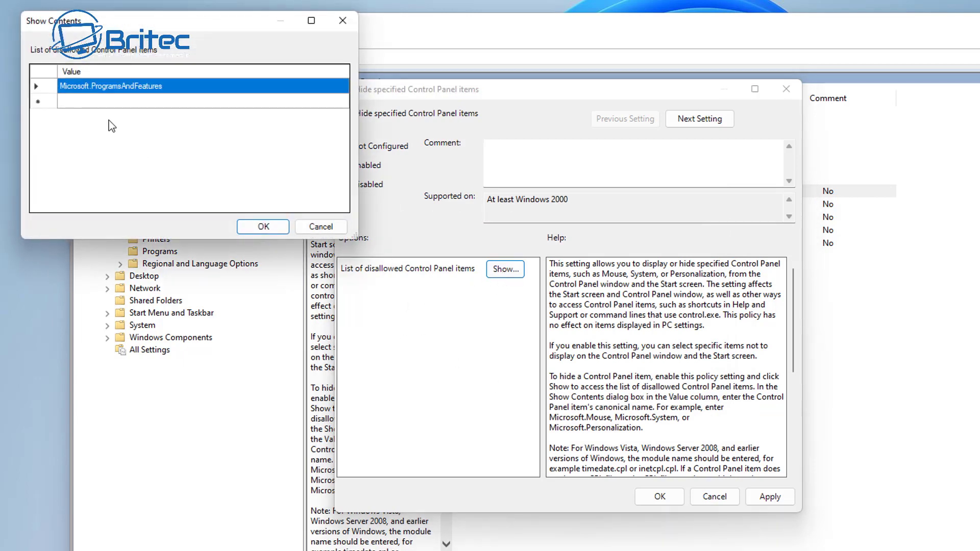
click(262, 225)
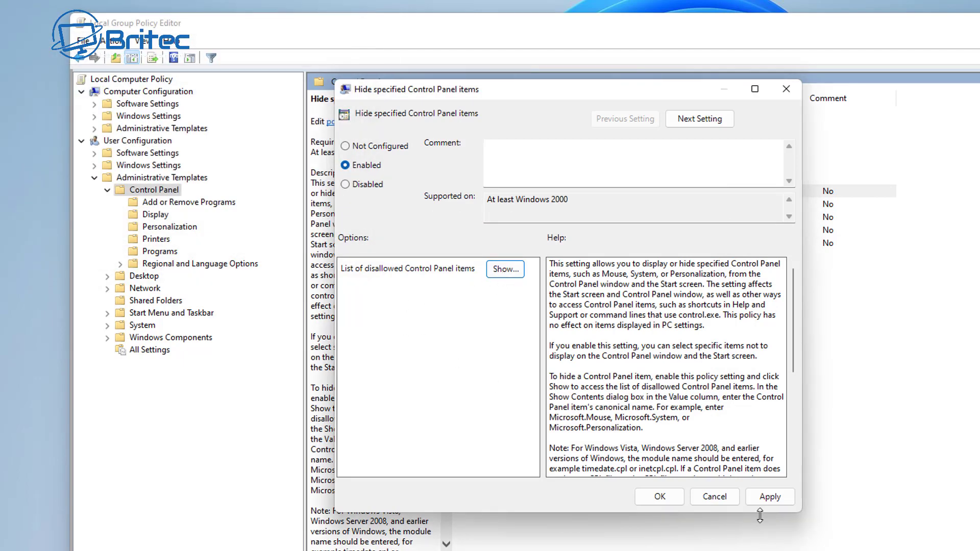
click(769, 496)
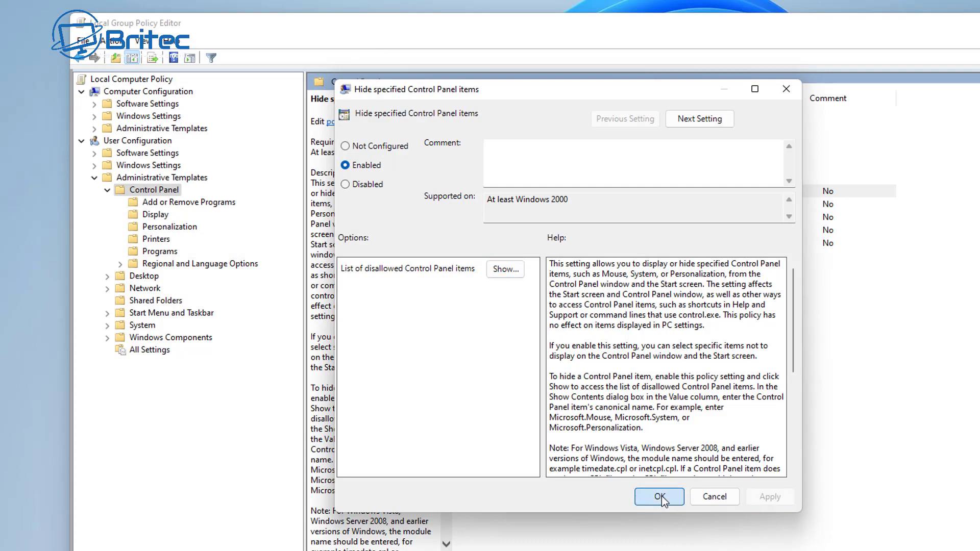
click(660, 497)
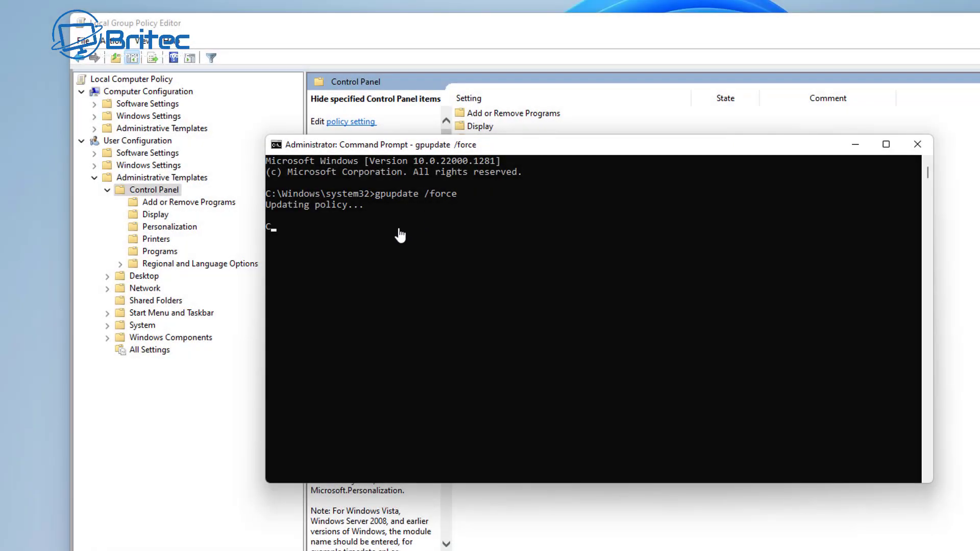
Close Command Prompt, open Control Panel and view all items as Large icons
click(913, 152)
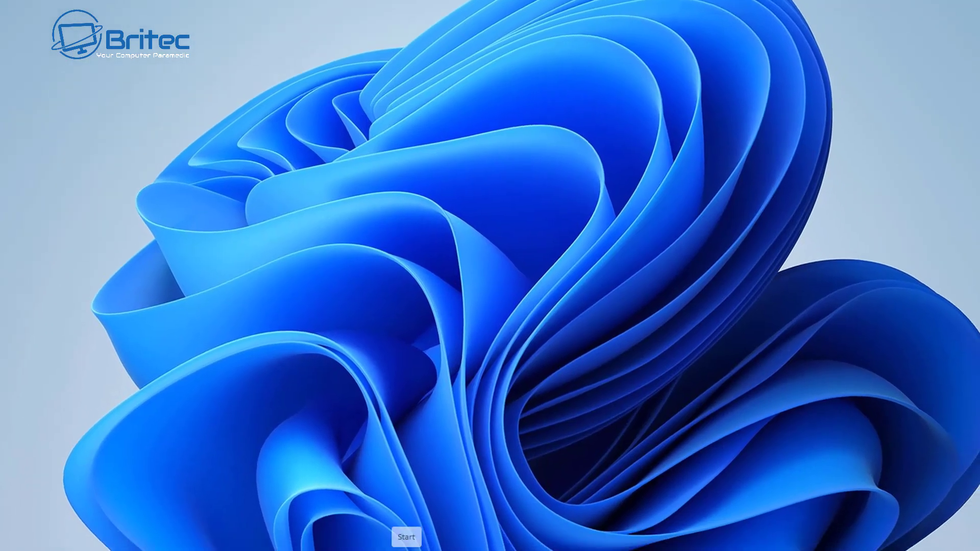
click(391, 534)
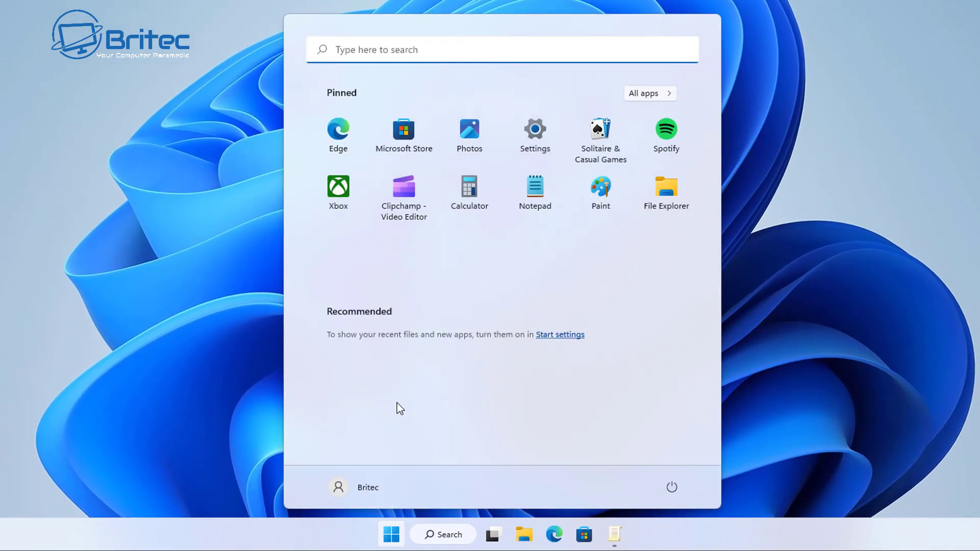
text(command prompt)
key(Escape)
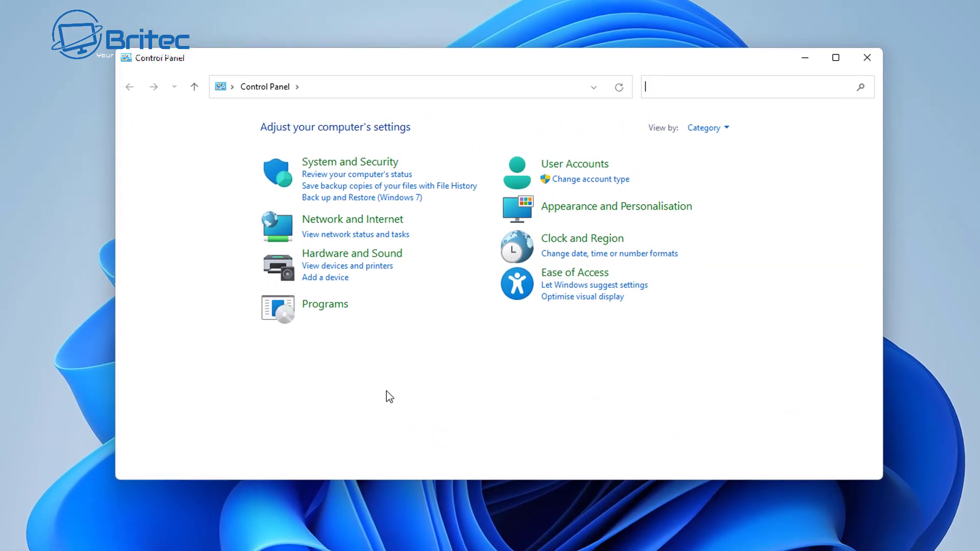
click(717, 129)
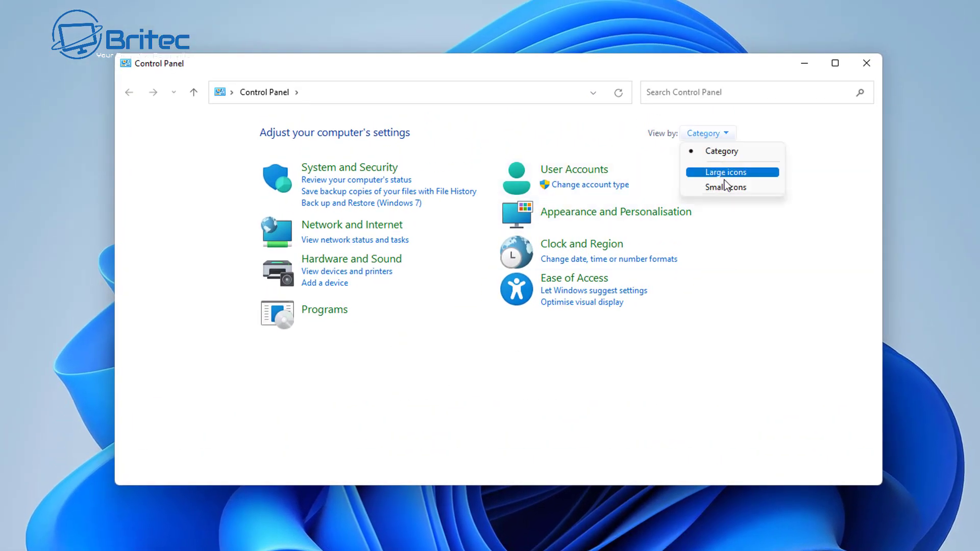
click(725, 173)
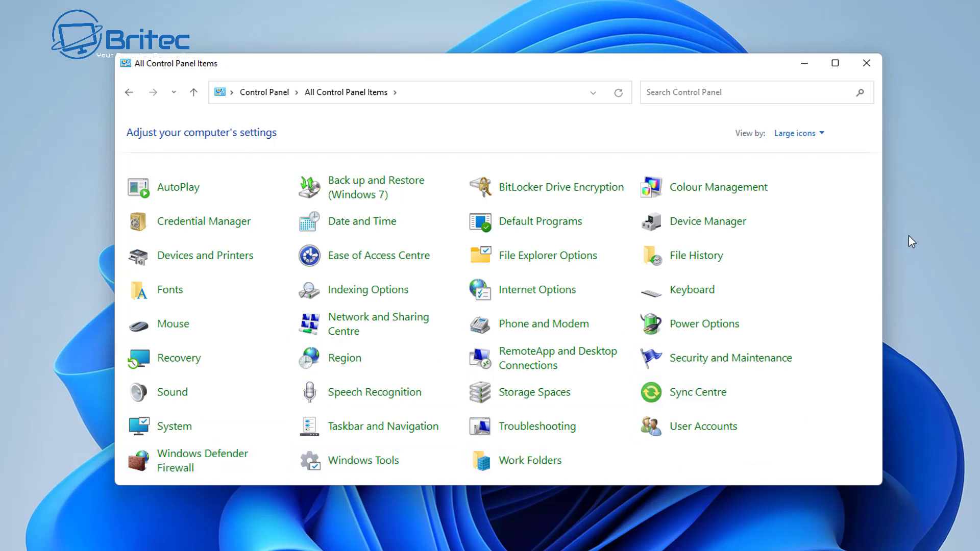
Switch Control Panel to Category view and check that Programs holds only Default Programs
click(799, 134)
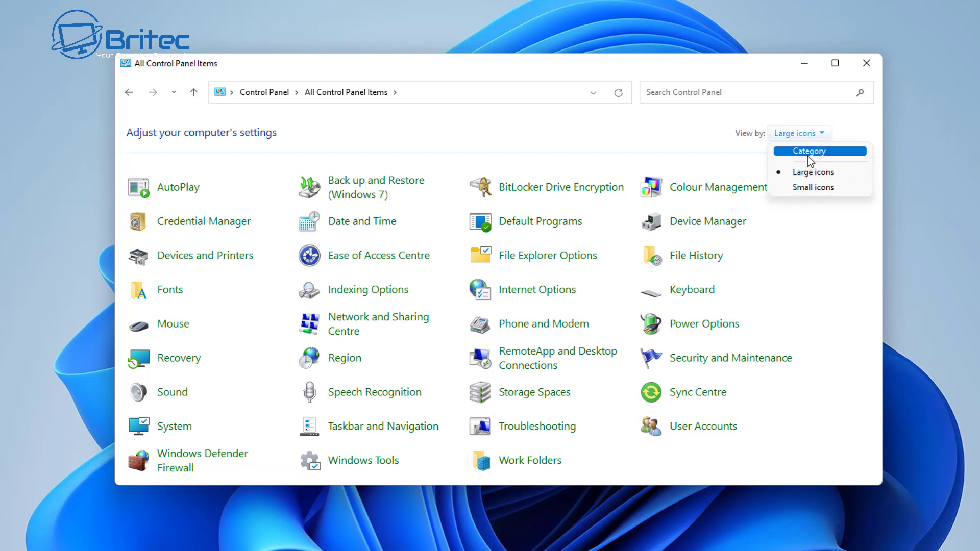
click(808, 152)
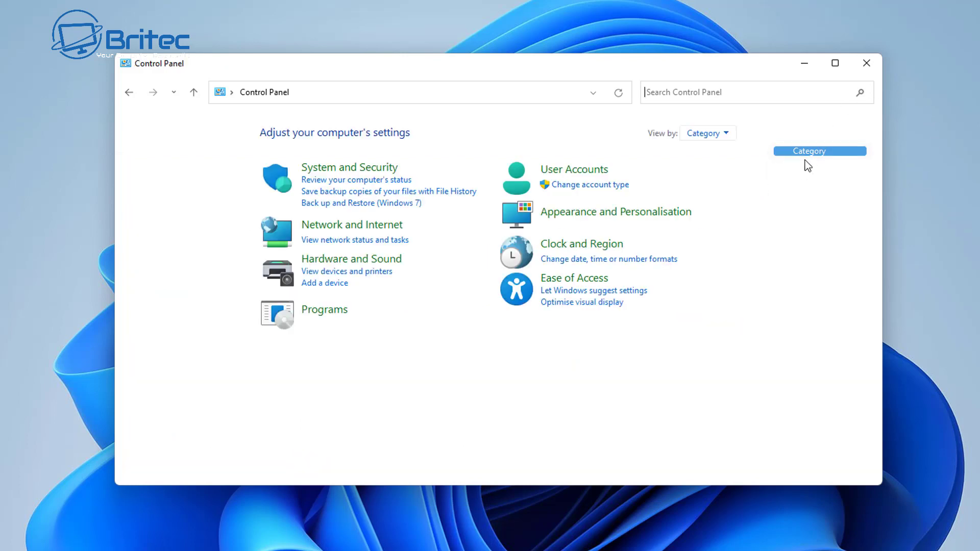
click(313, 316)
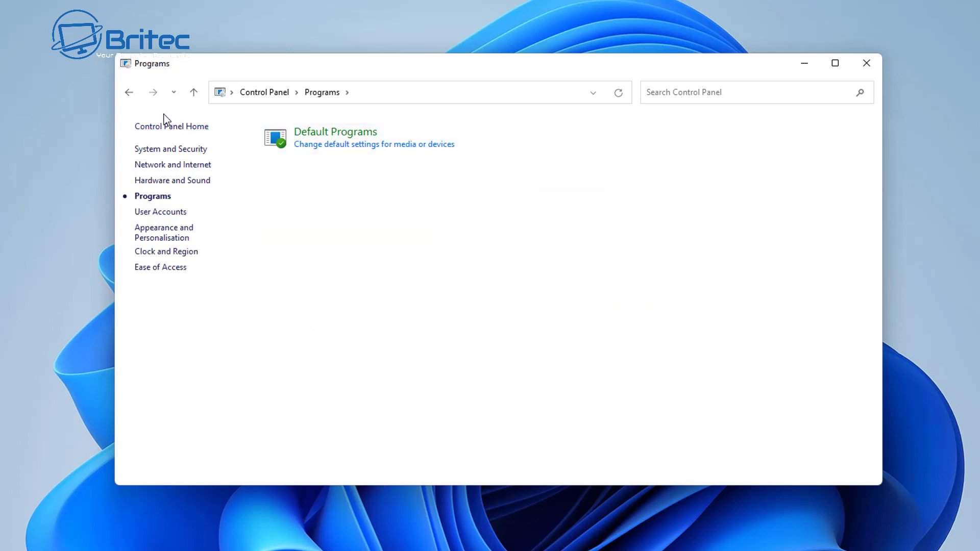
click(130, 94)
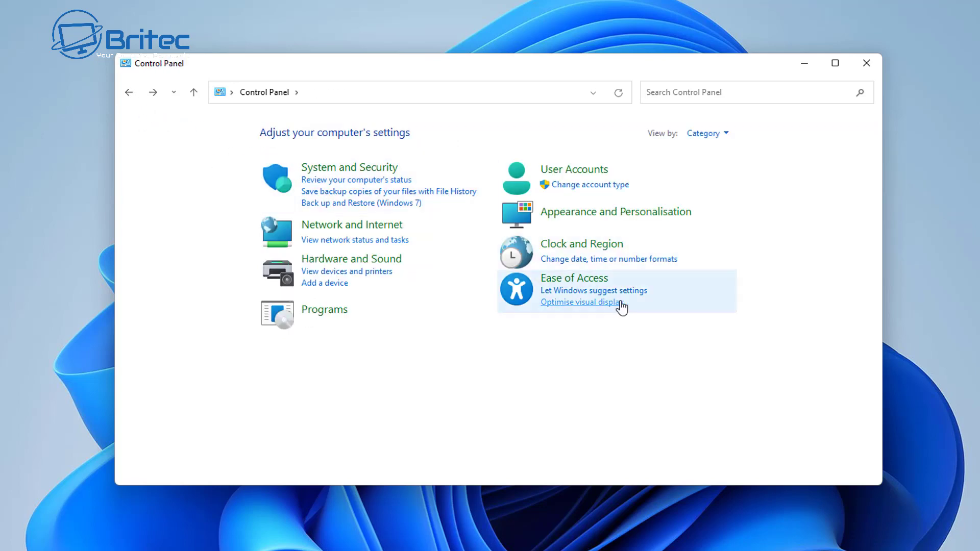
Return Control Panel to Large icons view, then close it
click(723, 135)
click(719, 172)
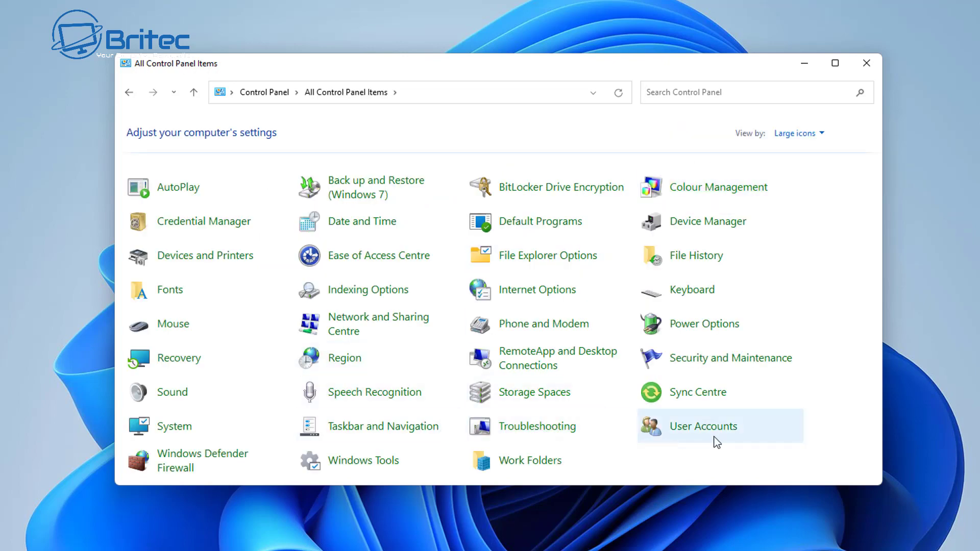
click(745, 425)
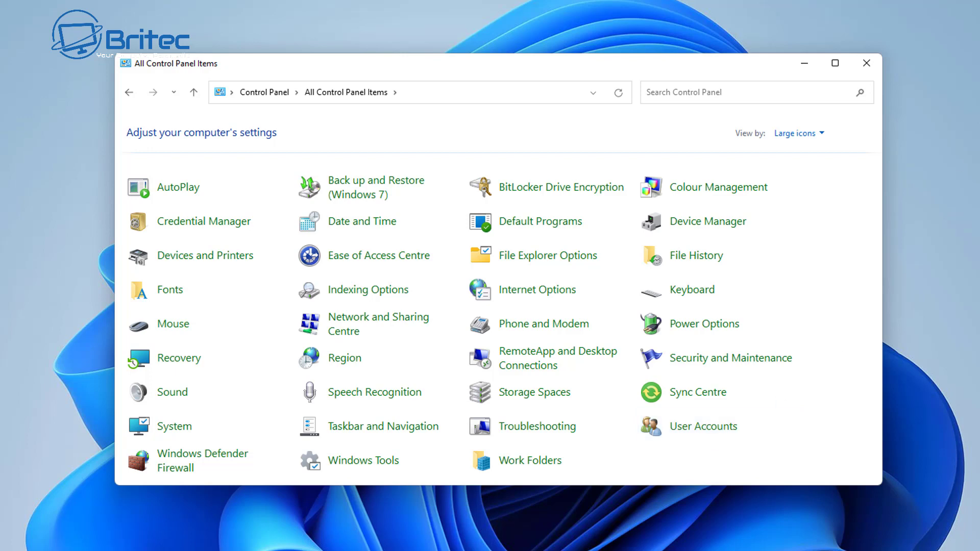
click(866, 62)
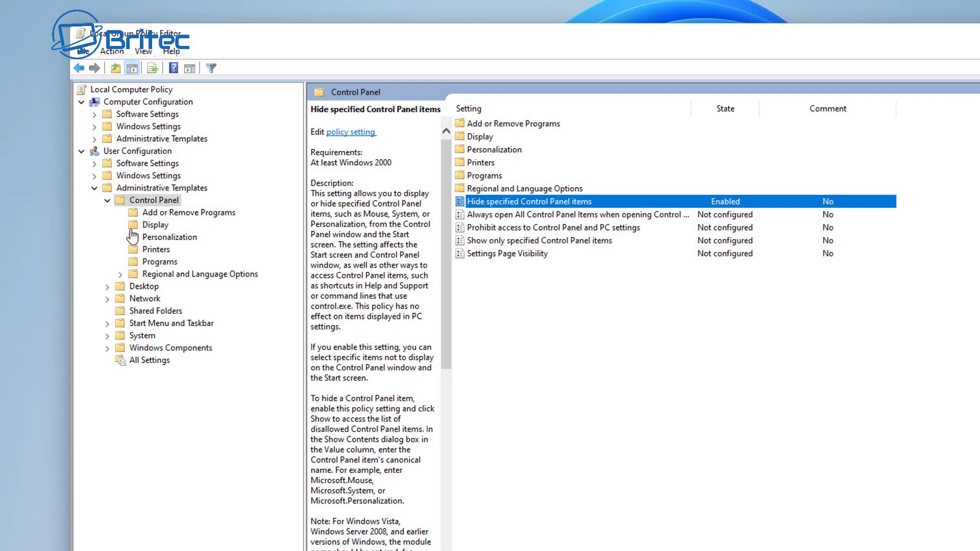
Expand User Configuration > Administrative Templates > System to list policies like Prevent access to registry editing tools
click(94, 188)
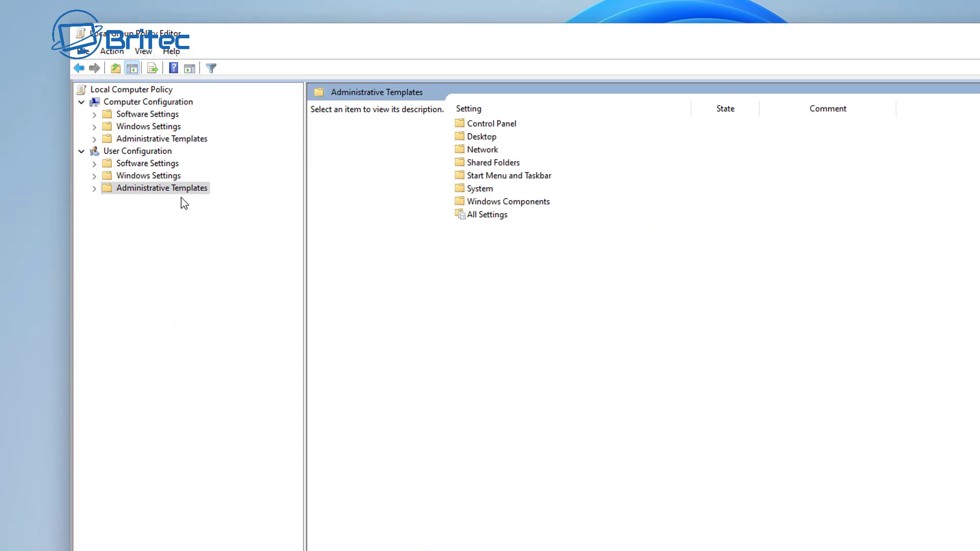
click(139, 152)
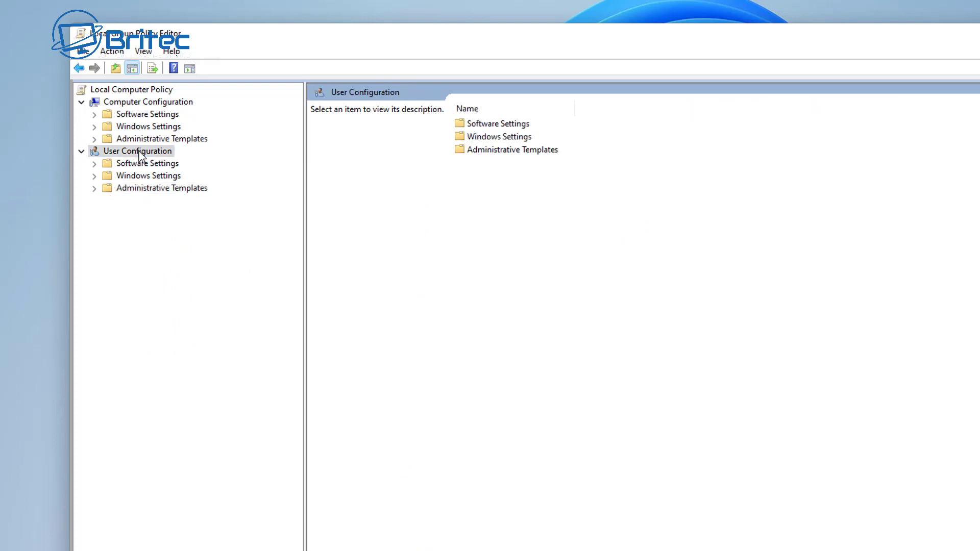
click(82, 151)
click(81, 151)
click(142, 188)
click(94, 189)
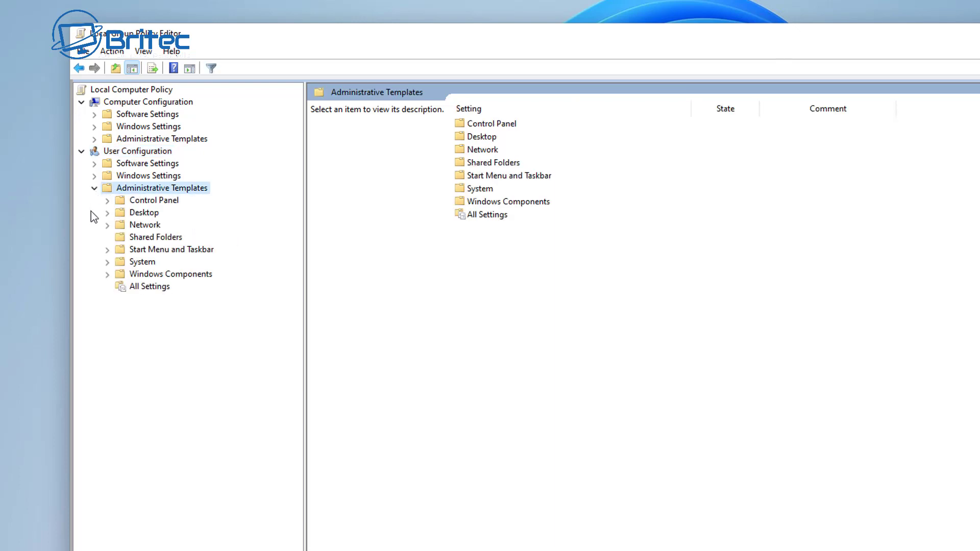
click(142, 262)
click(107, 262)
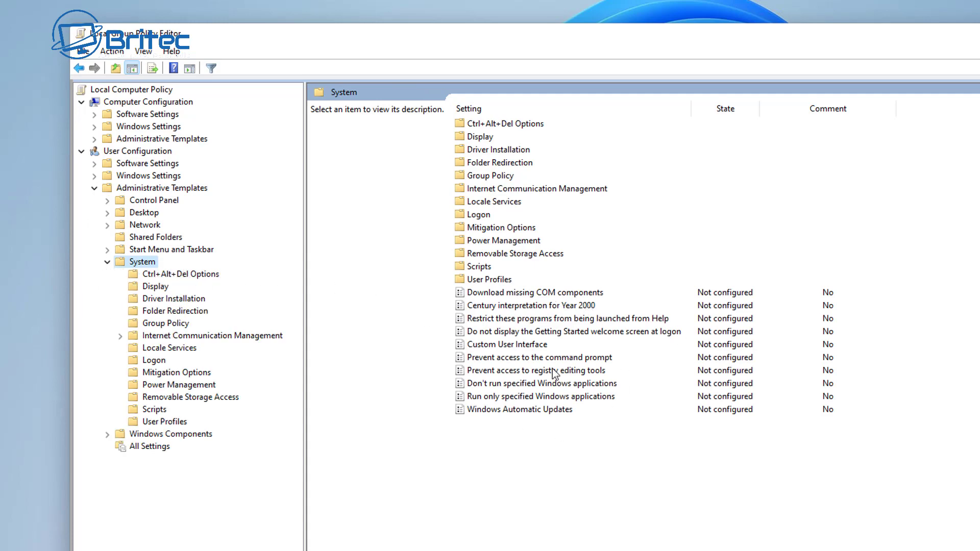
Enable 'Prevent access to the command prompt' with 'Disable the command prompt script processing also' set to Yes
click(571, 357)
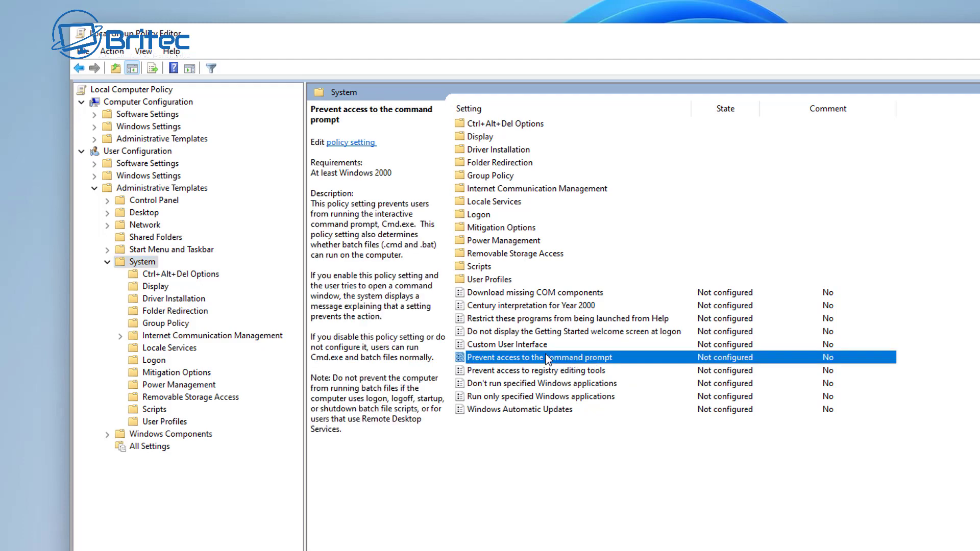
double_click(598, 357)
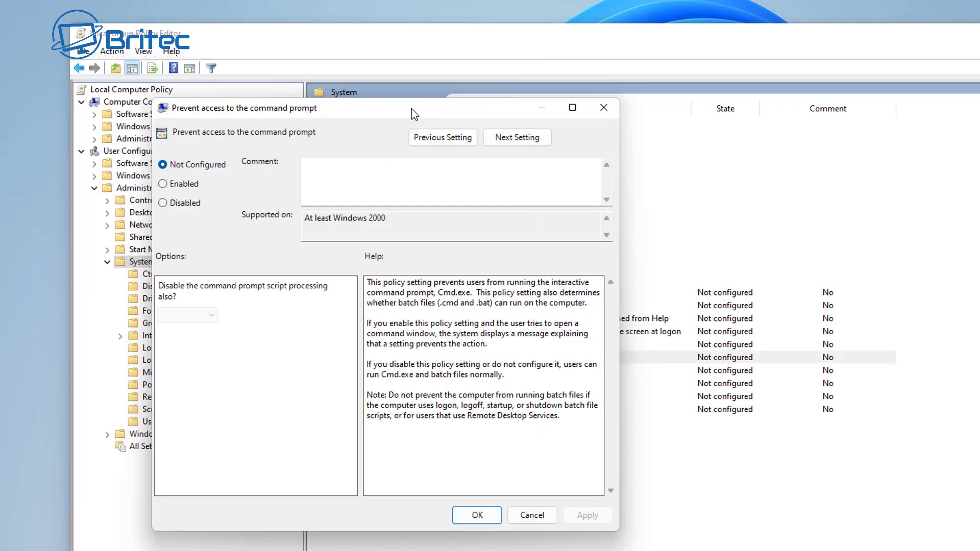
drag(411, 109, 637, 98)
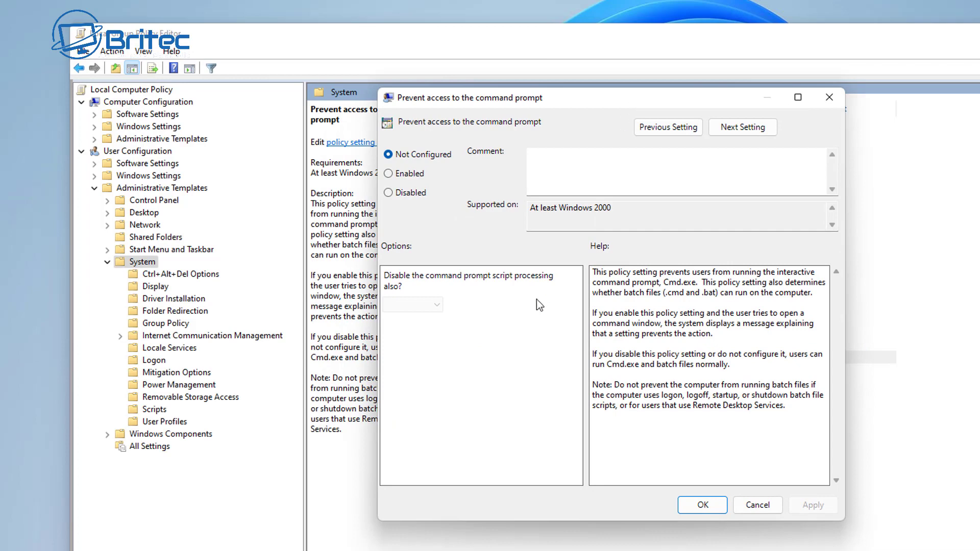
click(389, 173)
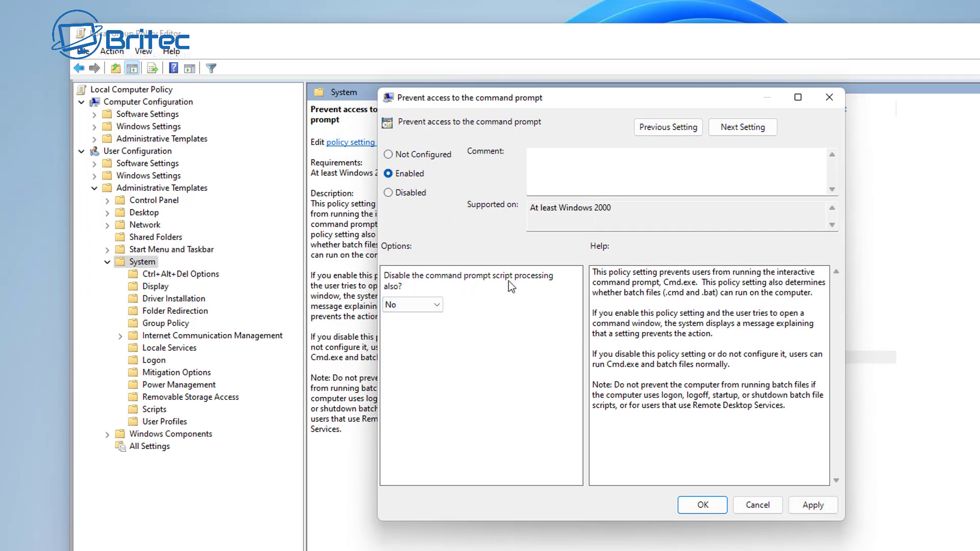
click(434, 306)
click(423, 322)
click(806, 506)
click(703, 505)
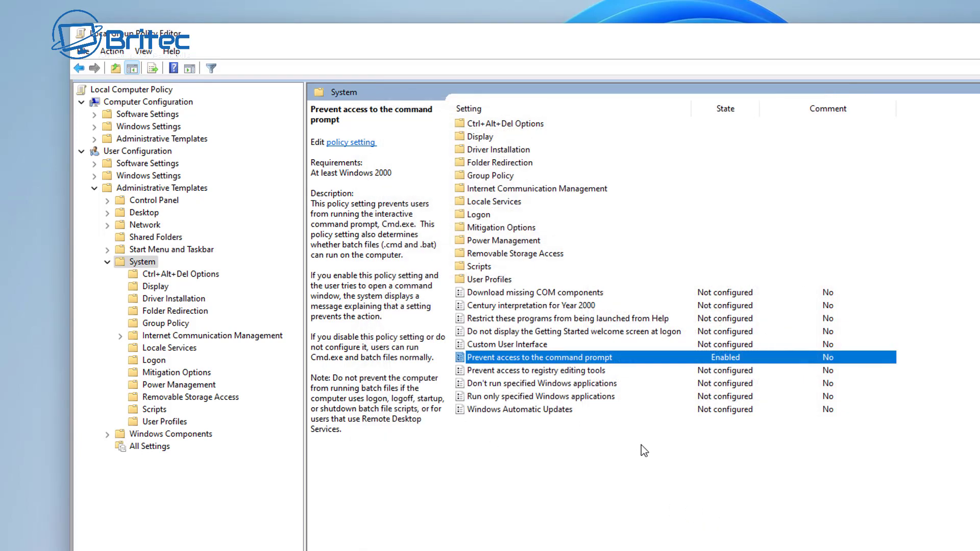
Enable 'Prevent access to registry editing tools' with 'Disable regedit from running silently' set to Yes
click(544, 372)
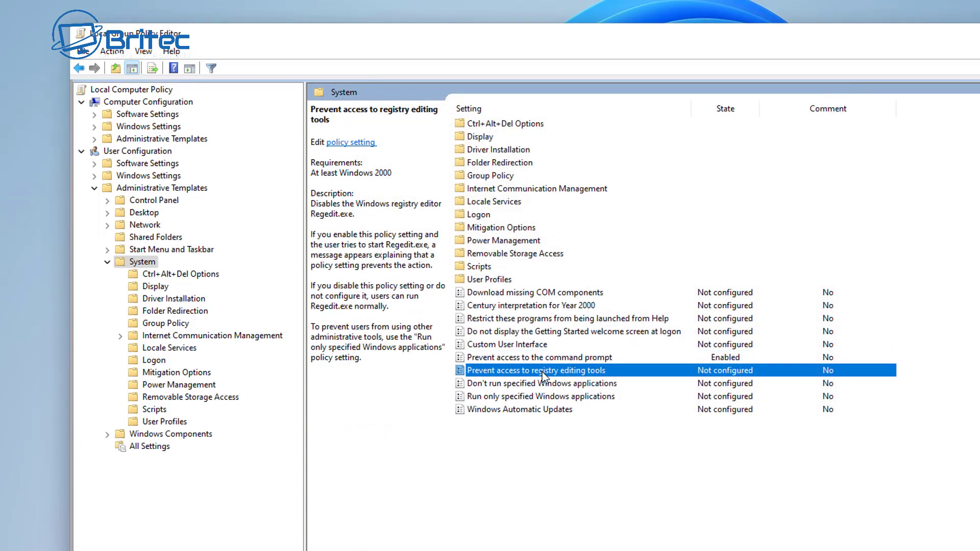
double_click(542, 372)
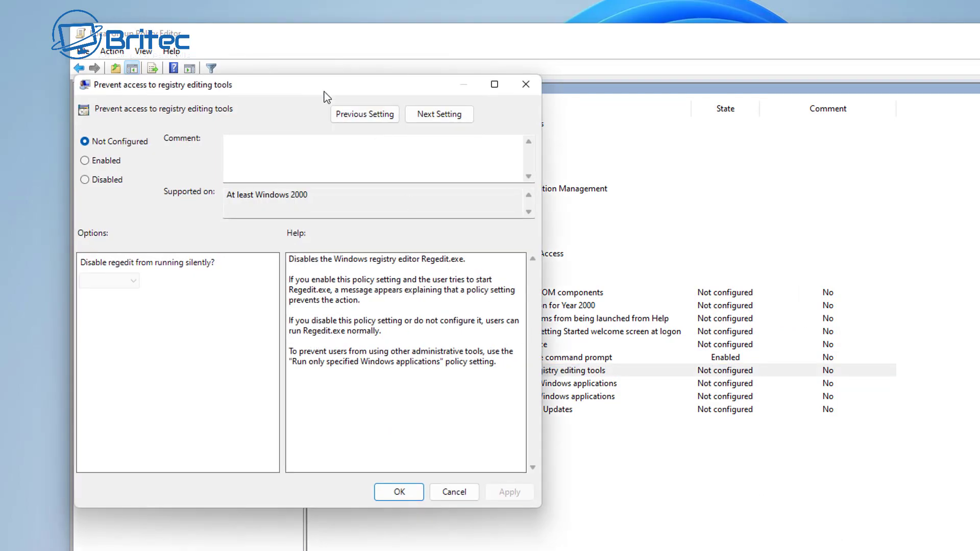
drag(327, 97, 679, 114)
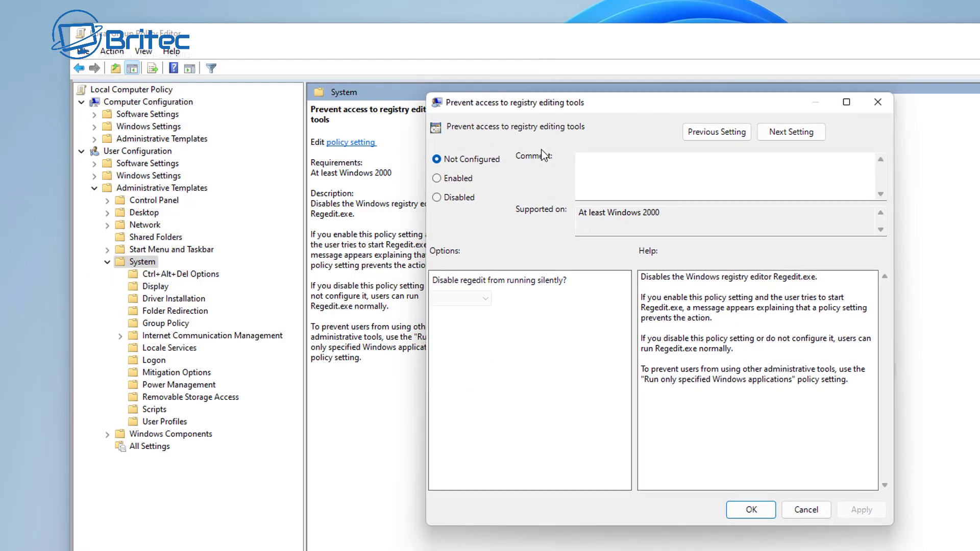
click(437, 178)
click(489, 298)
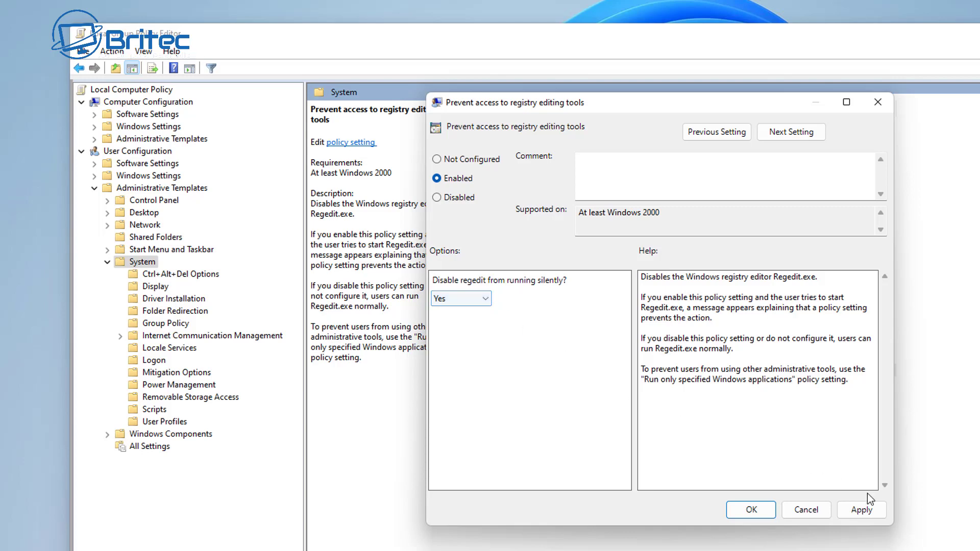
click(868, 512)
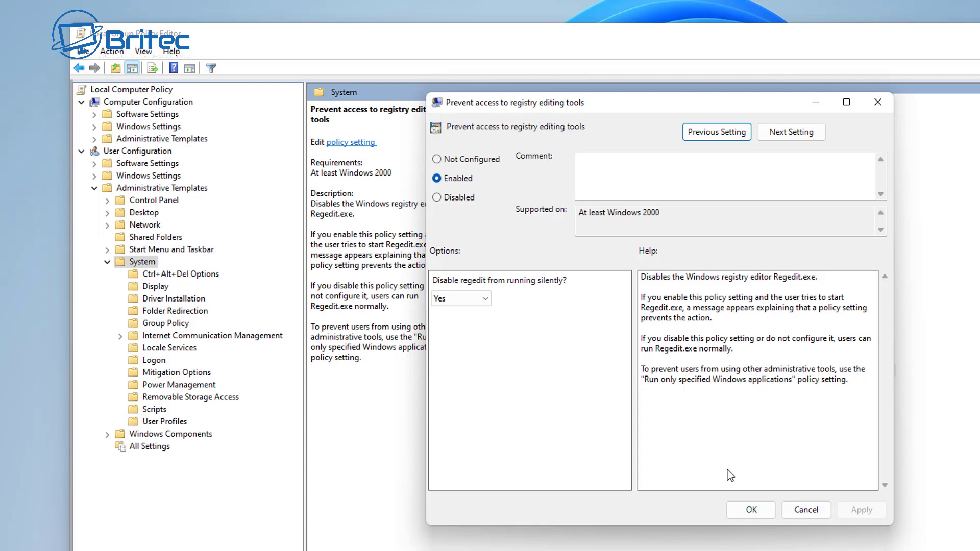
click(754, 515)
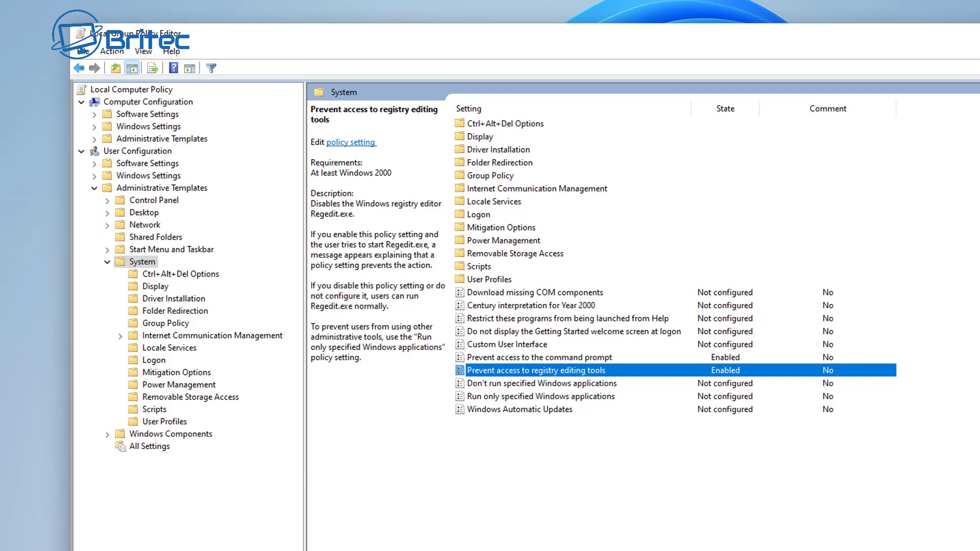
key(super)
text(cmd)
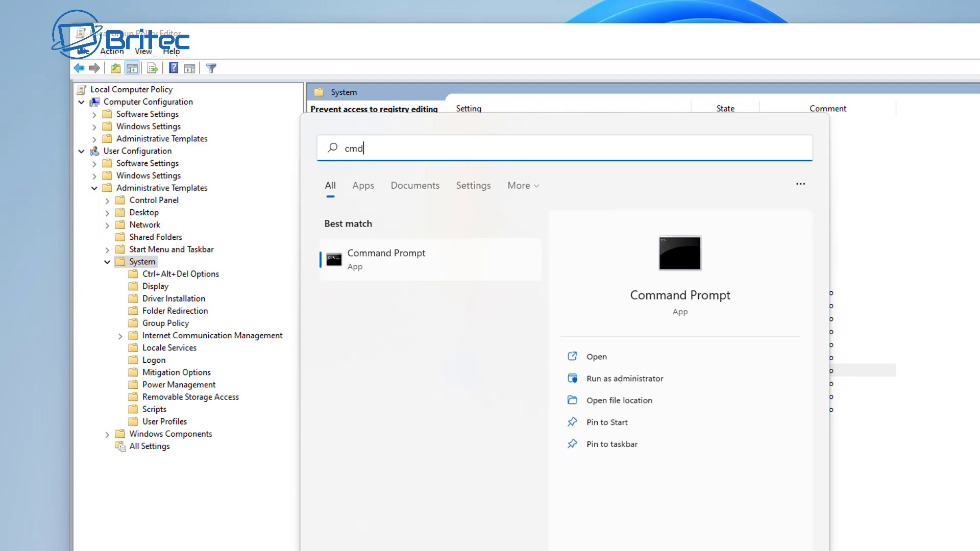
click(613, 378)
click(520, 382)
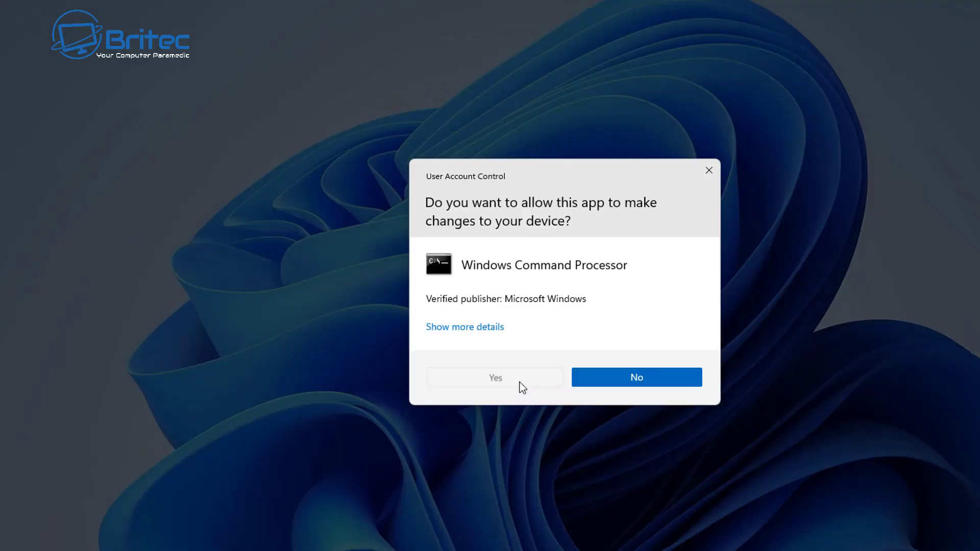
drag(378, 5, 720, 134)
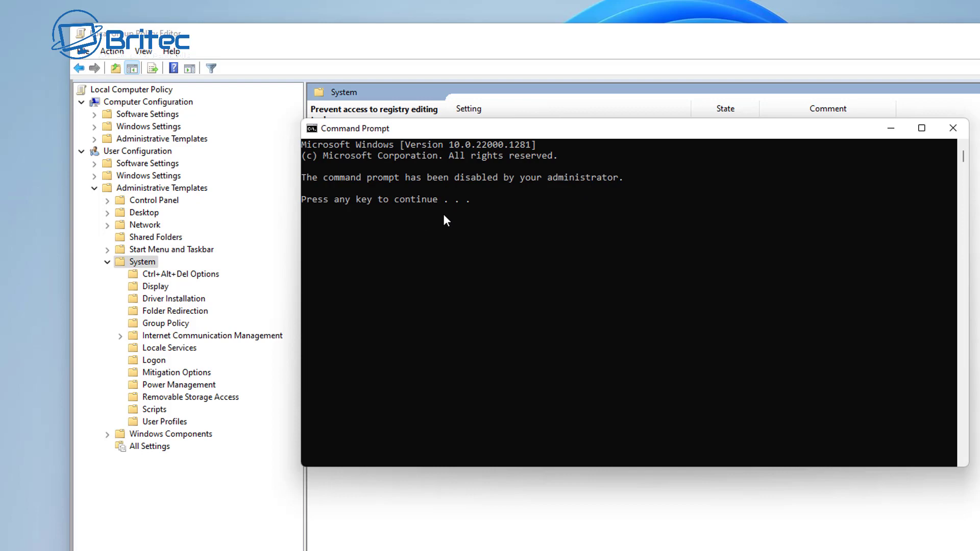
key(Return)
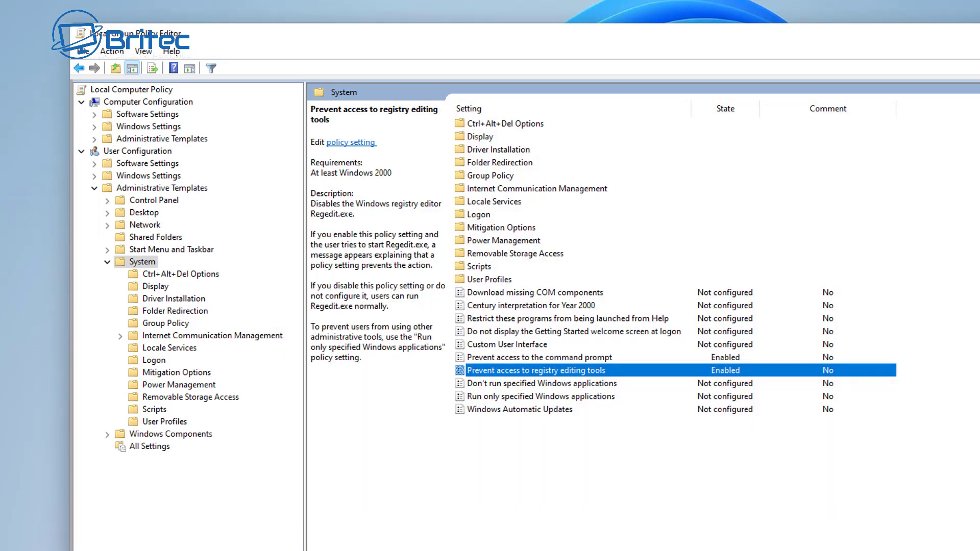
key(super)
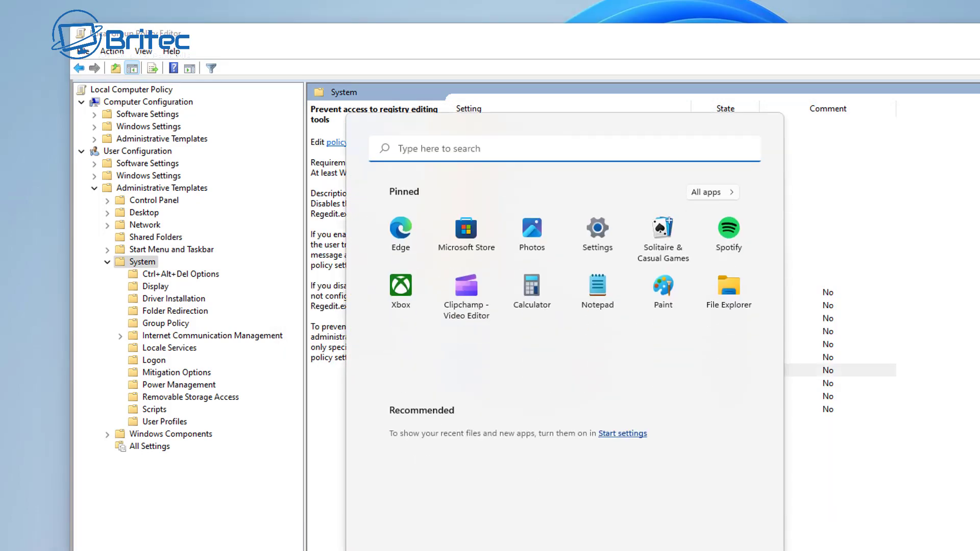
text(regedit)
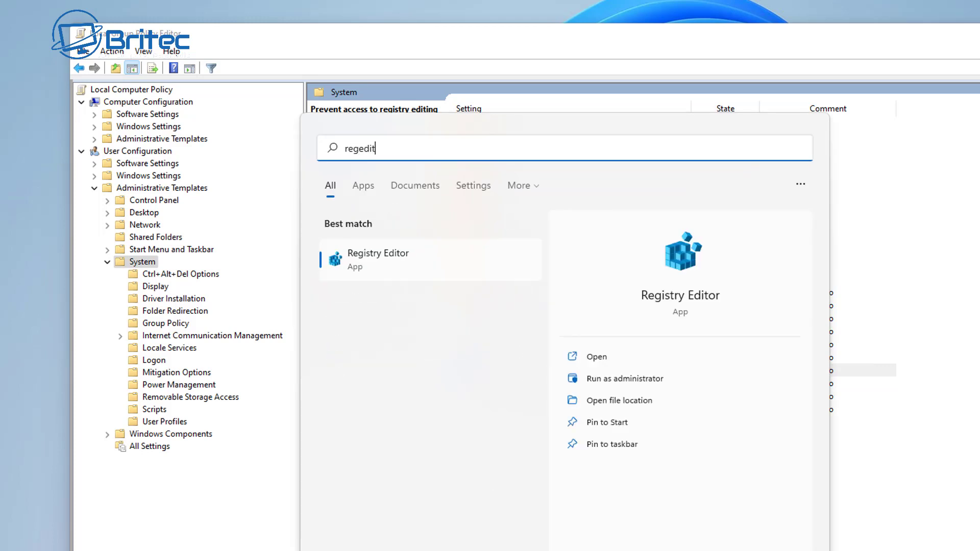
click(379, 262)
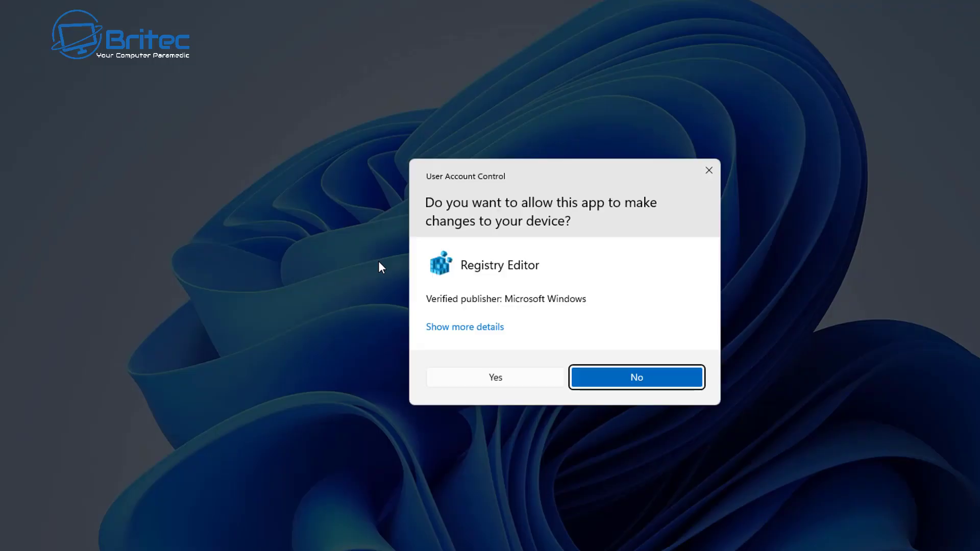
click(508, 386)
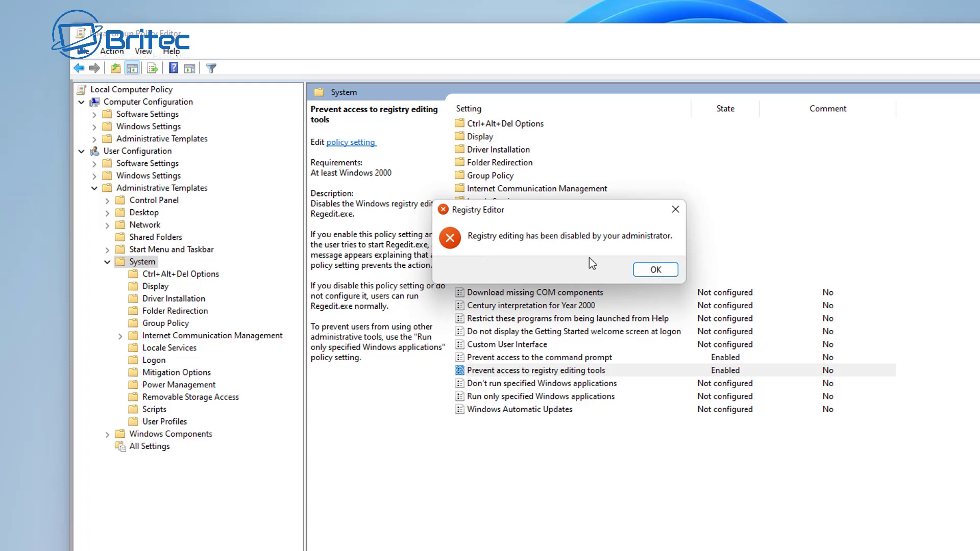
click(654, 269)
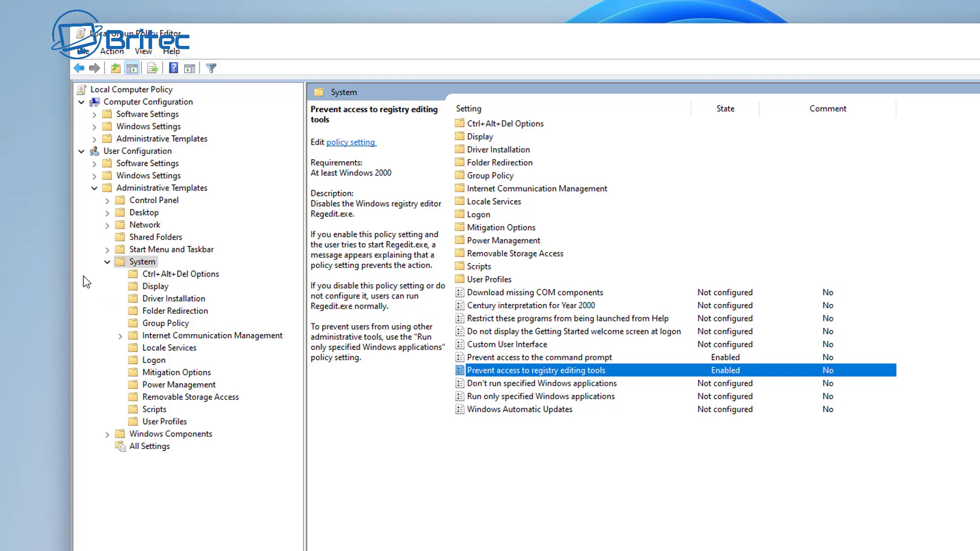
Collapse the User Configuration tree and go to Computer Configuration > Administrative Templates > Windows Components > Windows Installer
click(108, 263)
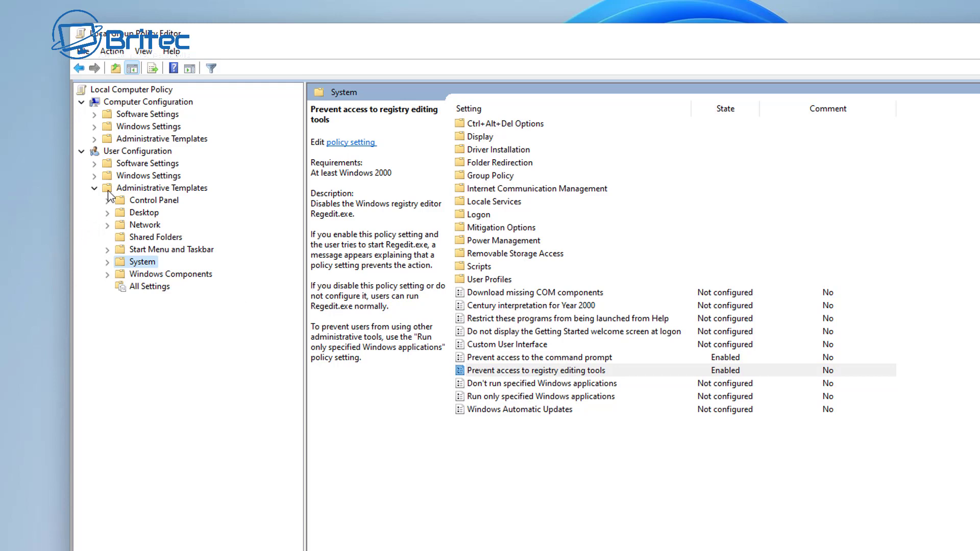
click(94, 188)
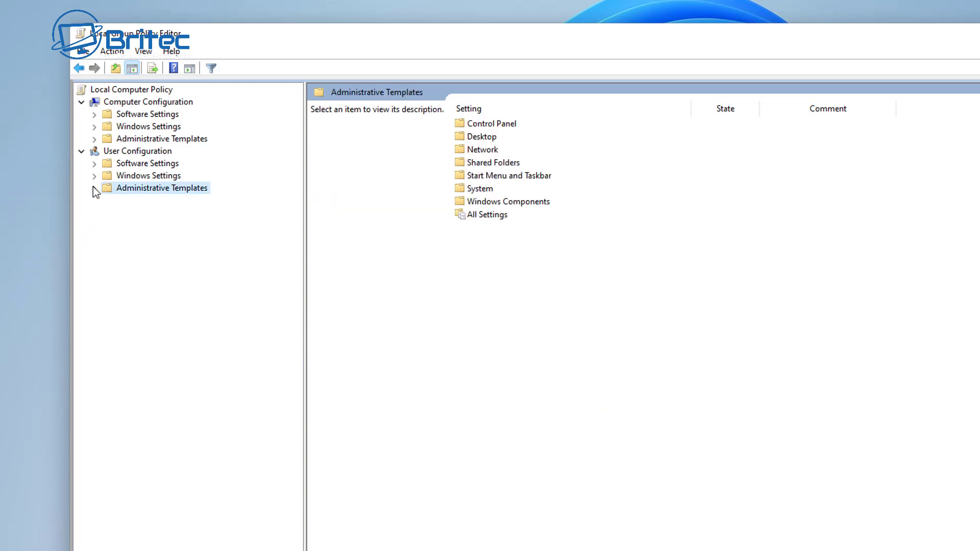
click(149, 103)
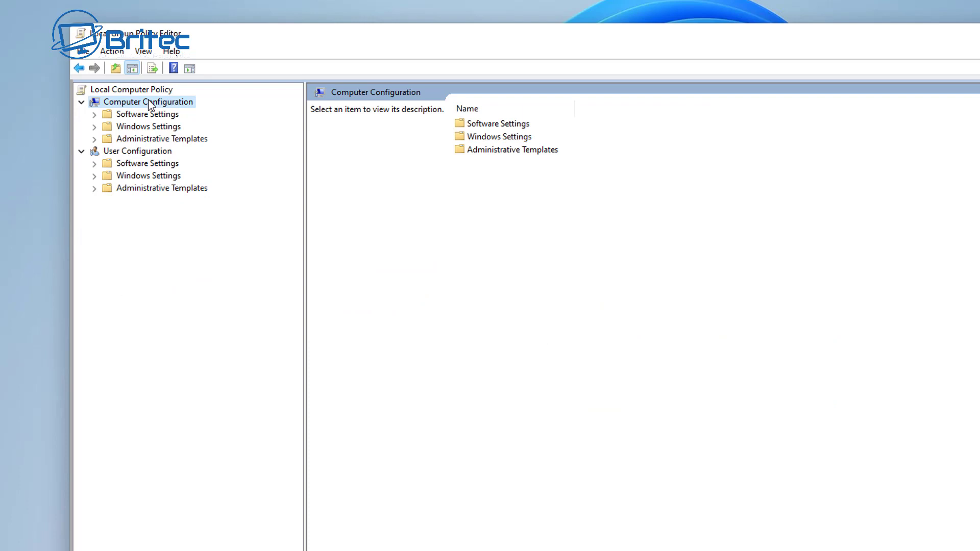
click(156, 139)
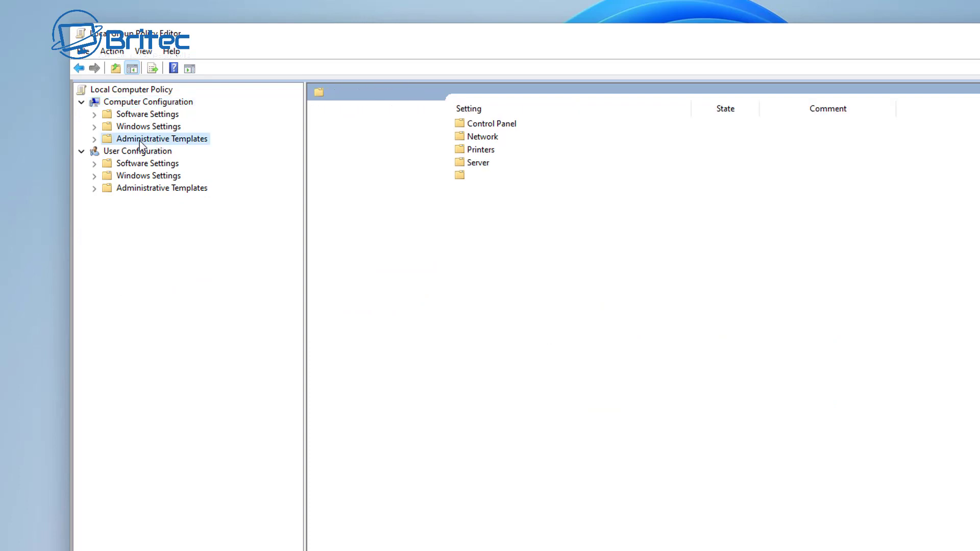
click(95, 139)
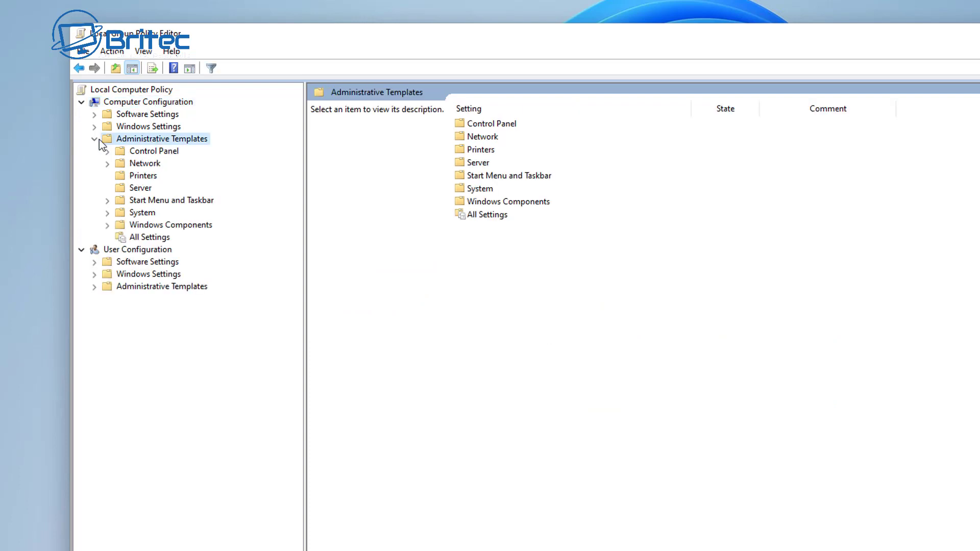
click(165, 227)
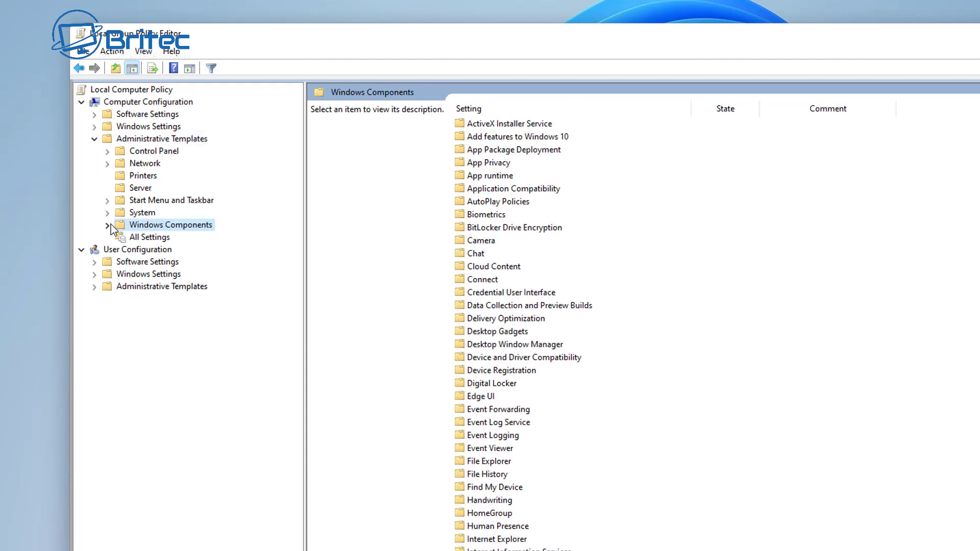
click(108, 225)
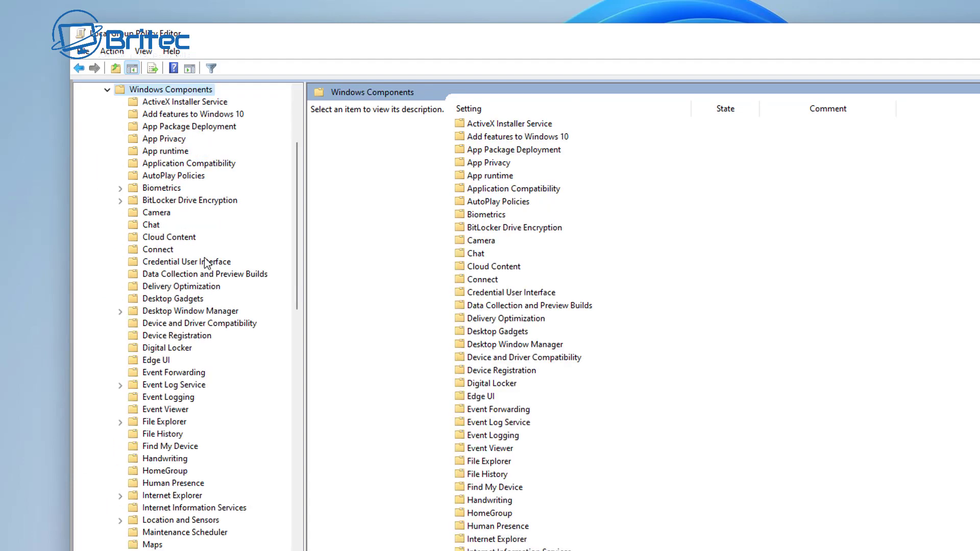
scroll(176, 423, down, 19)
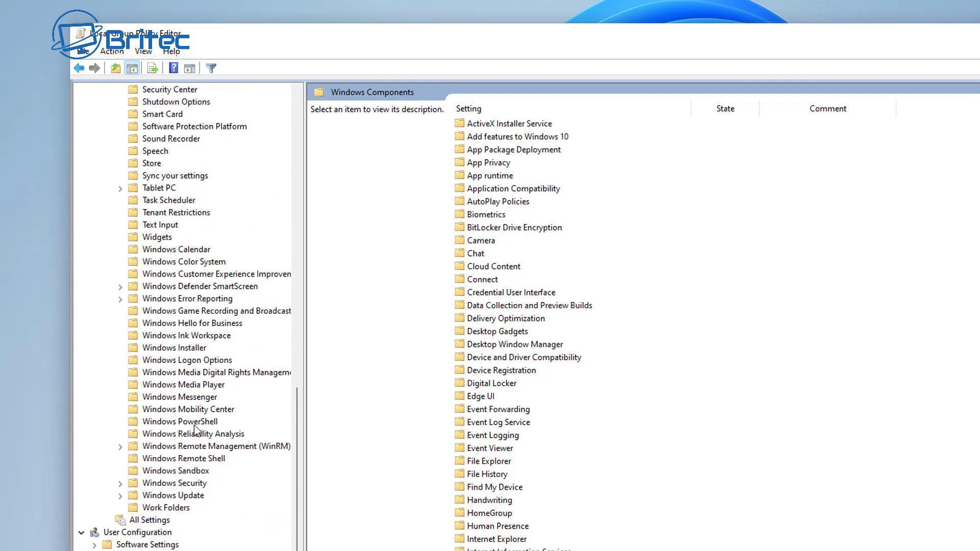
click(184, 350)
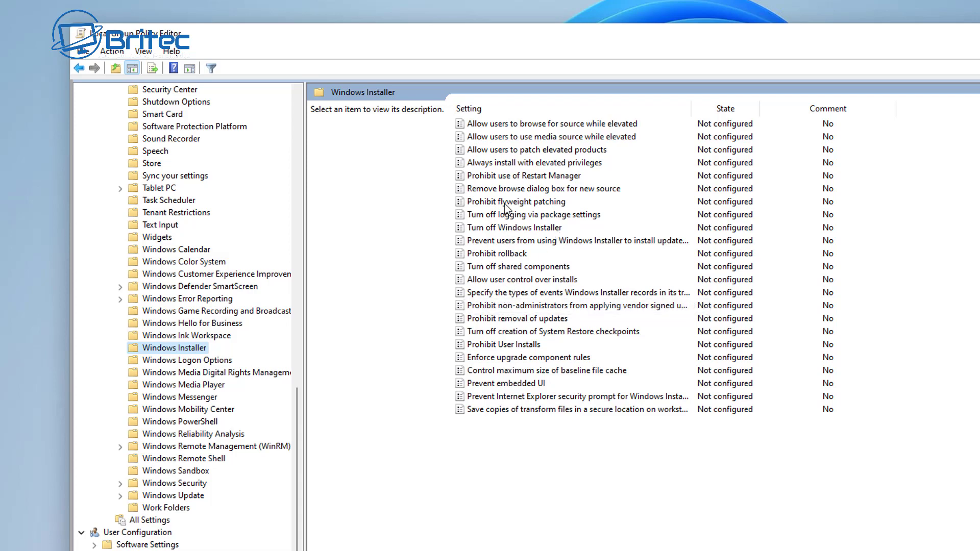
Enable 'Turn off Windows Installer' with 'Disable Windows Installer' set to Always
click(503, 228)
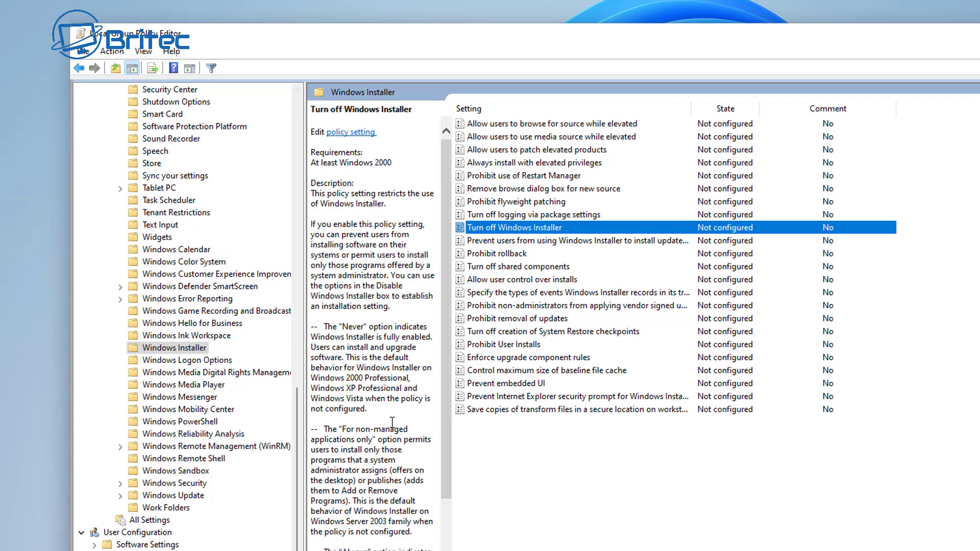
double_click(520, 226)
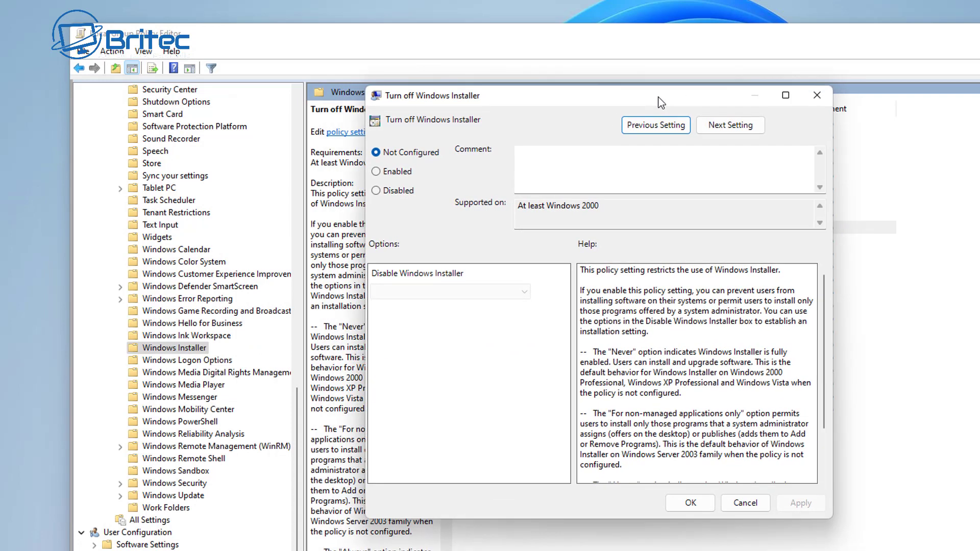
drag(659, 98, 657, 99)
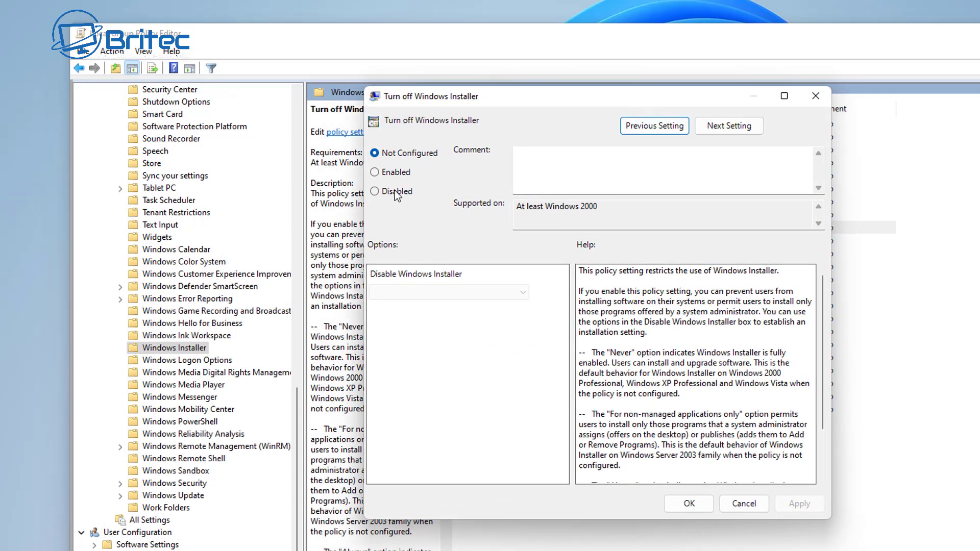
click(374, 172)
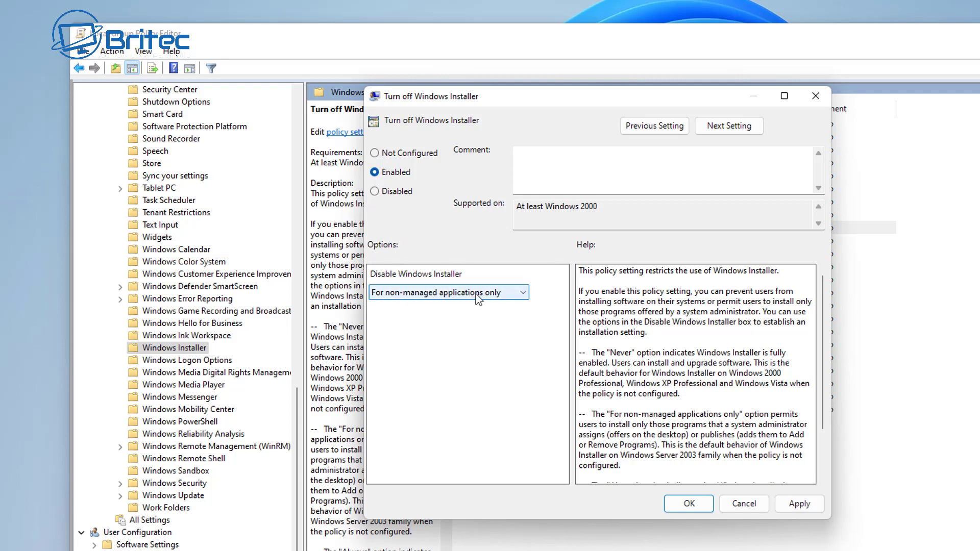
click(516, 292)
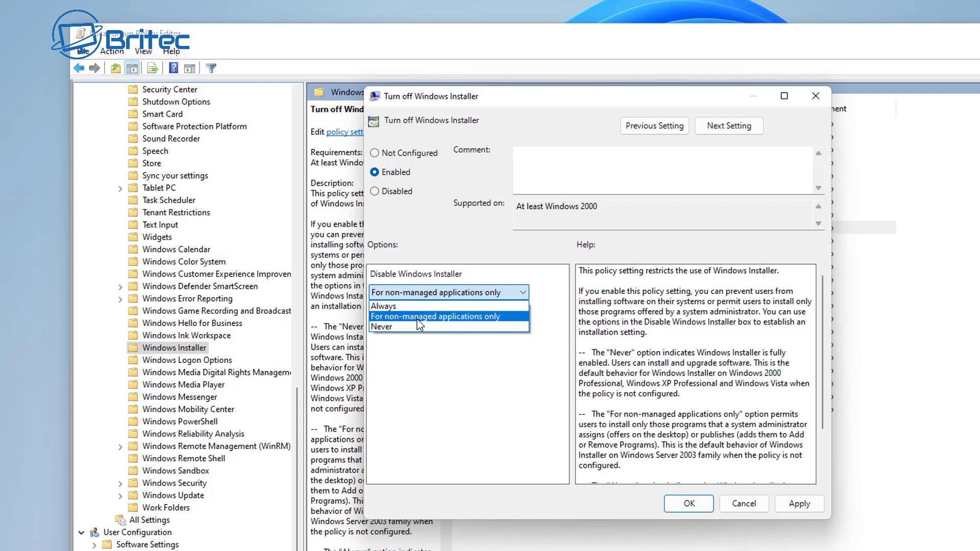
click(399, 316)
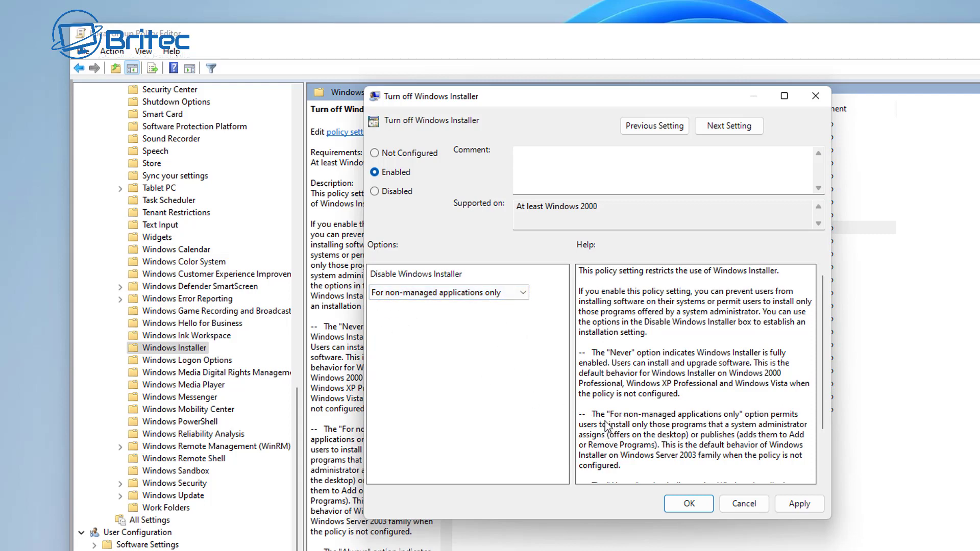
drag(591, 414, 790, 464)
scroll(780, 439, down, 2)
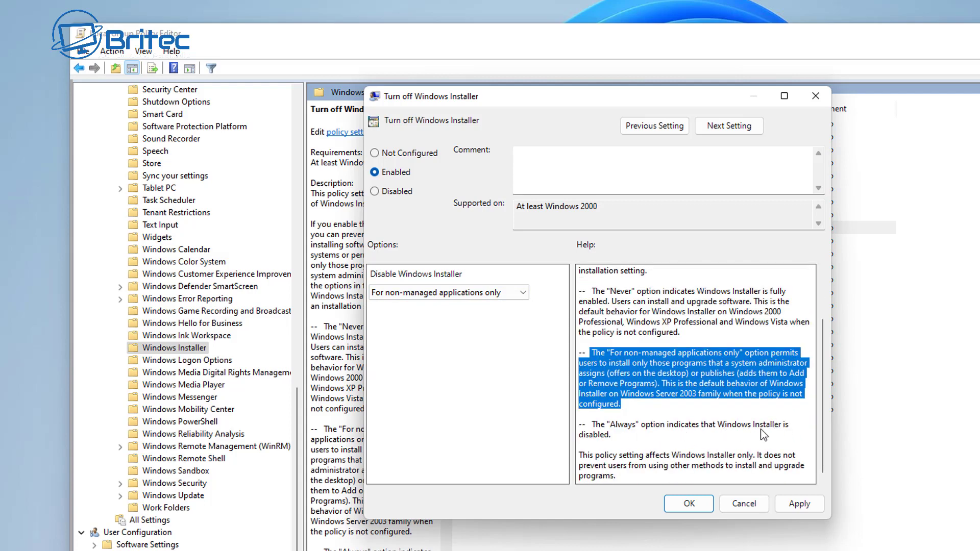
click(697, 431)
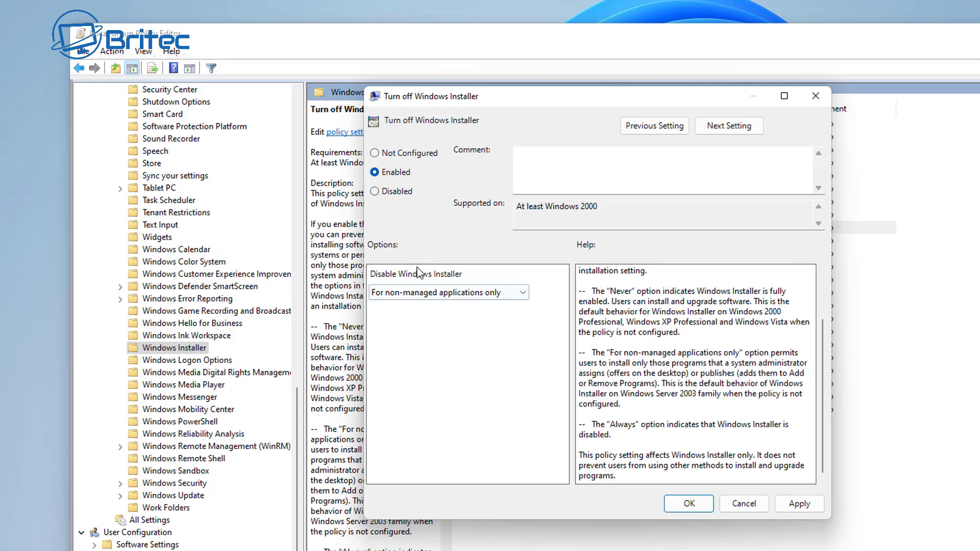
click(429, 292)
click(415, 306)
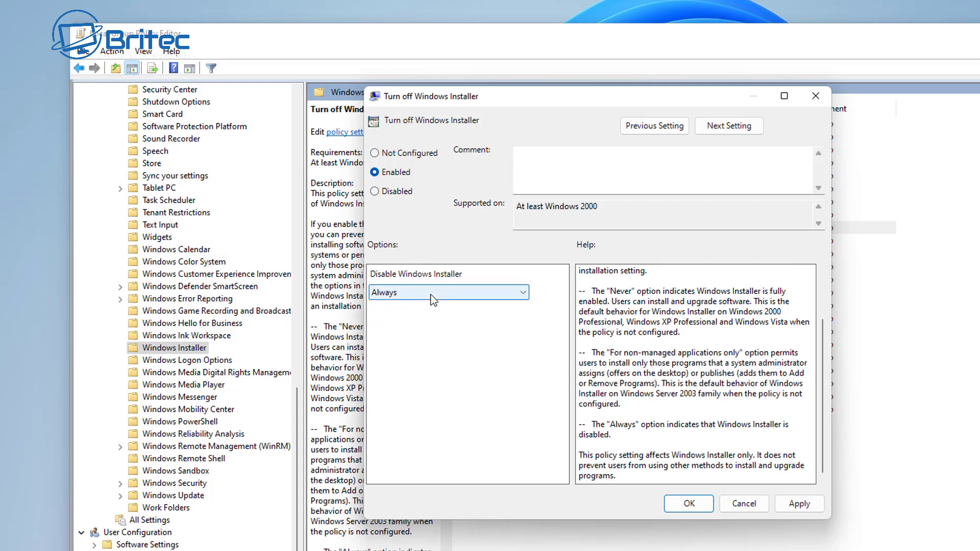
click(689, 503)
Enable 'Prohibit User Installs' with User Install Behavior left at 'Hide User Installs'
click(497, 346)
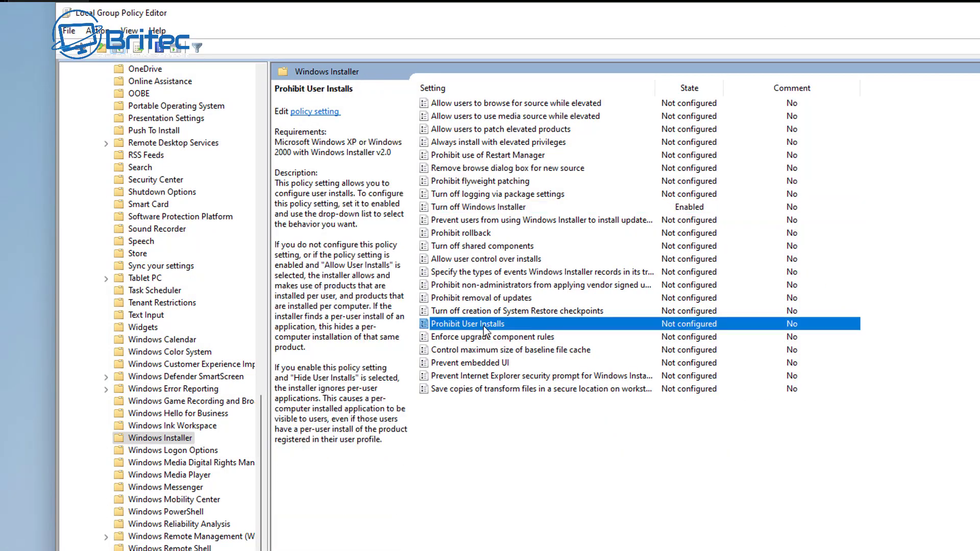
double_click(483, 326)
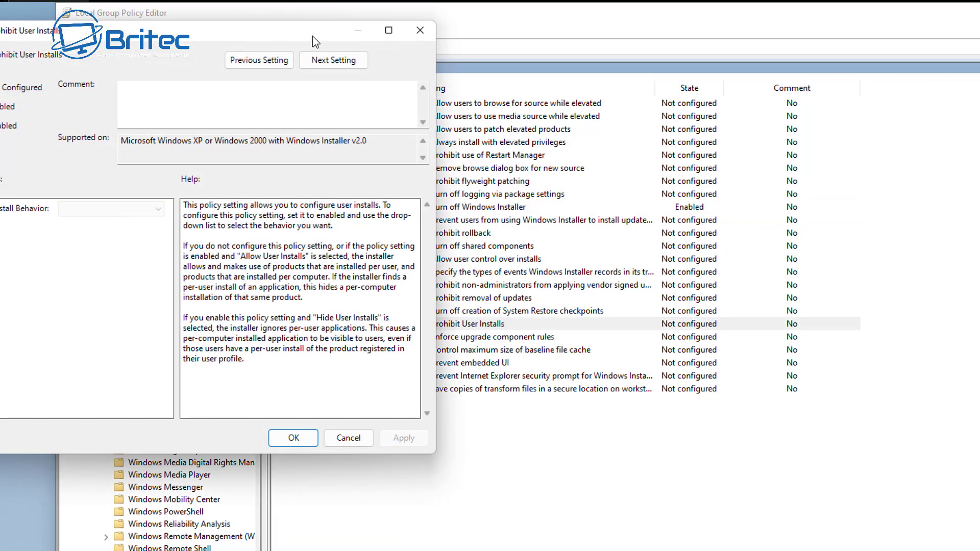
drag(284, 31, 731, 137)
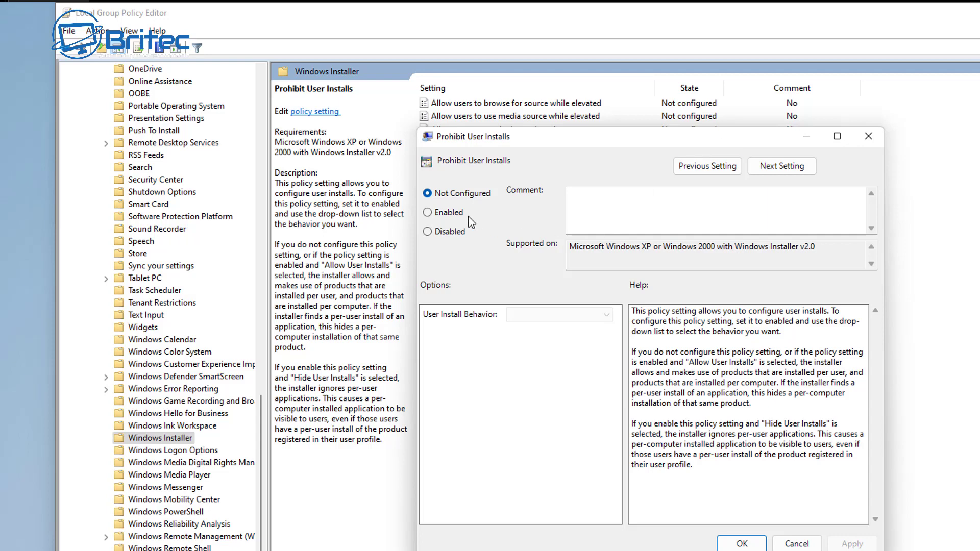
click(429, 214)
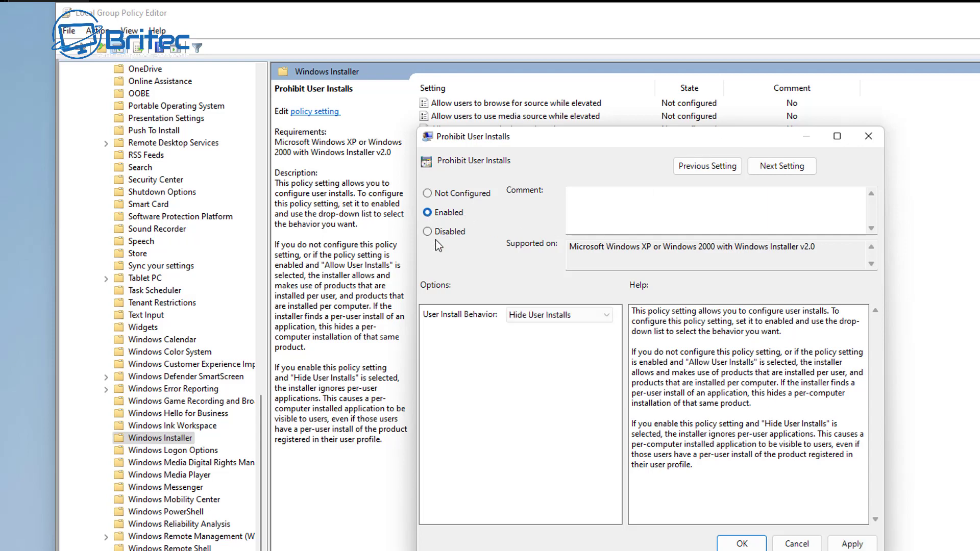
click(599, 322)
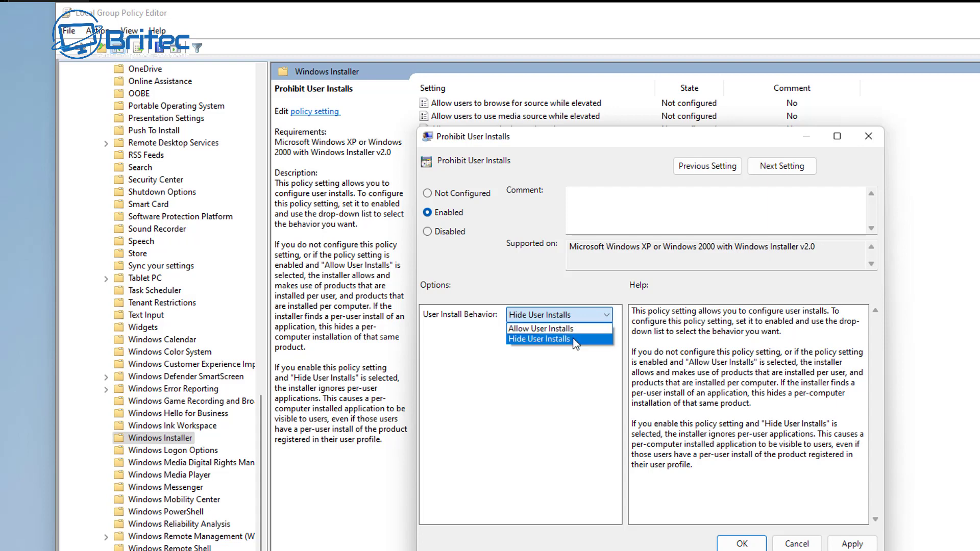
click(467, 302)
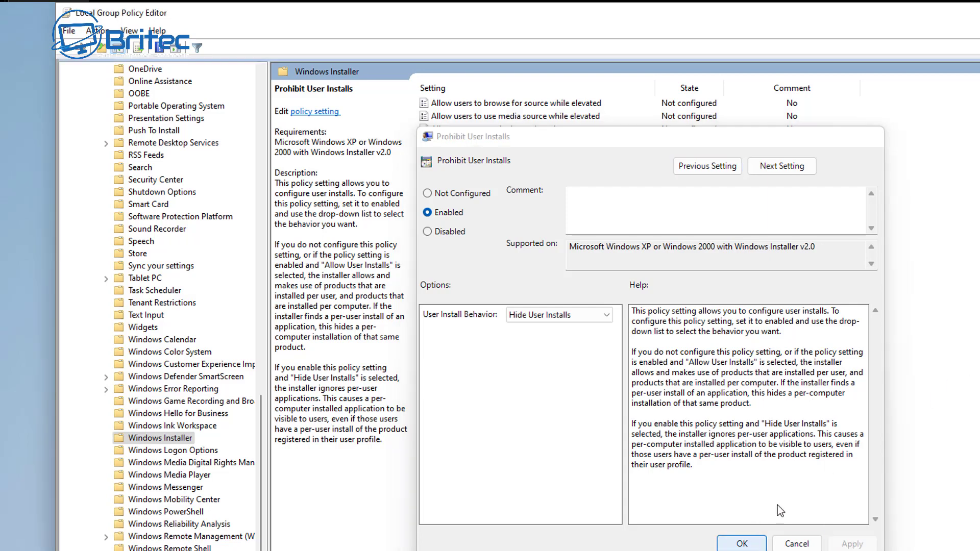
click(742, 543)
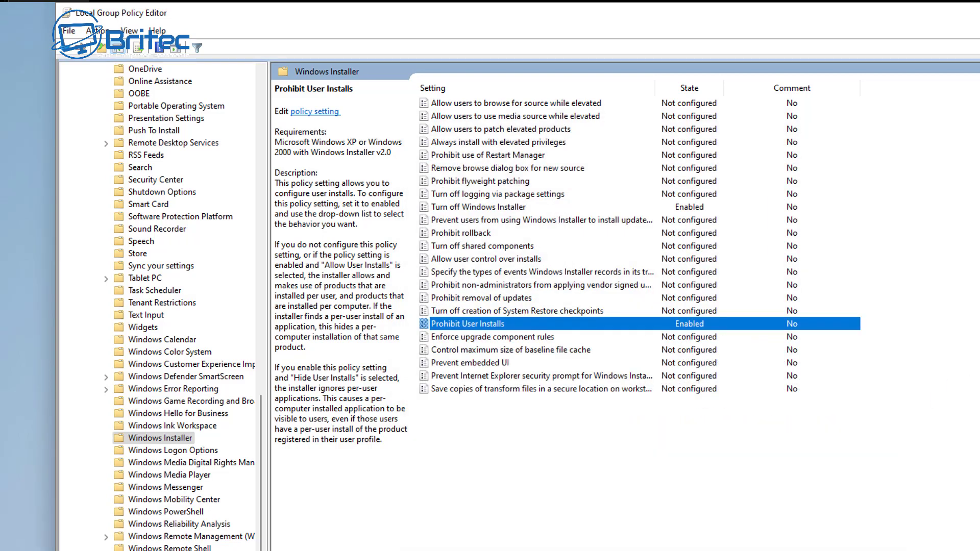